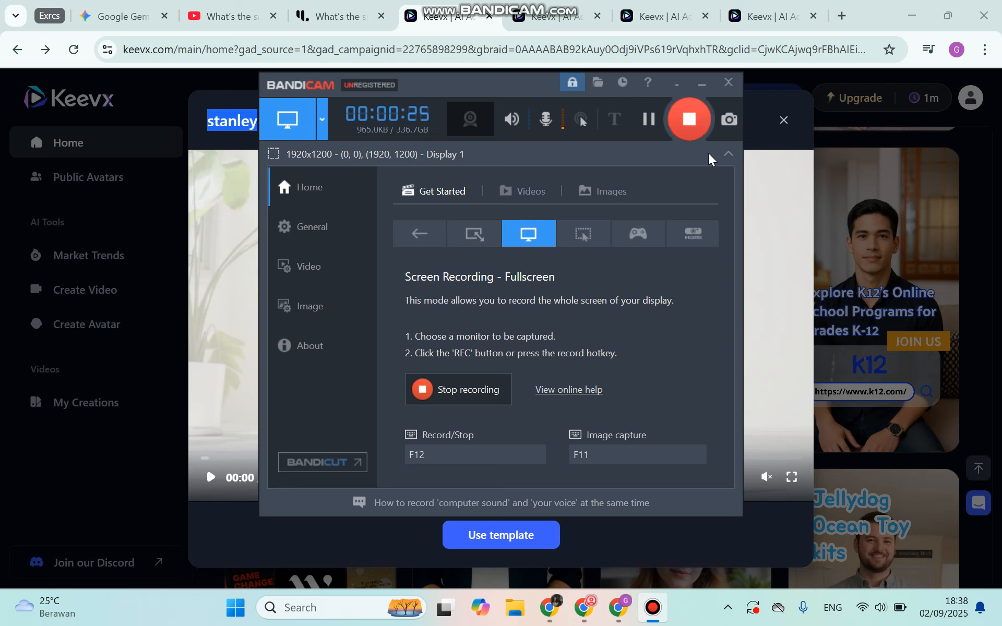
- Play the stanley template's preview with its sound briefly unmuted, pause it and close the preview
click(762, 137)
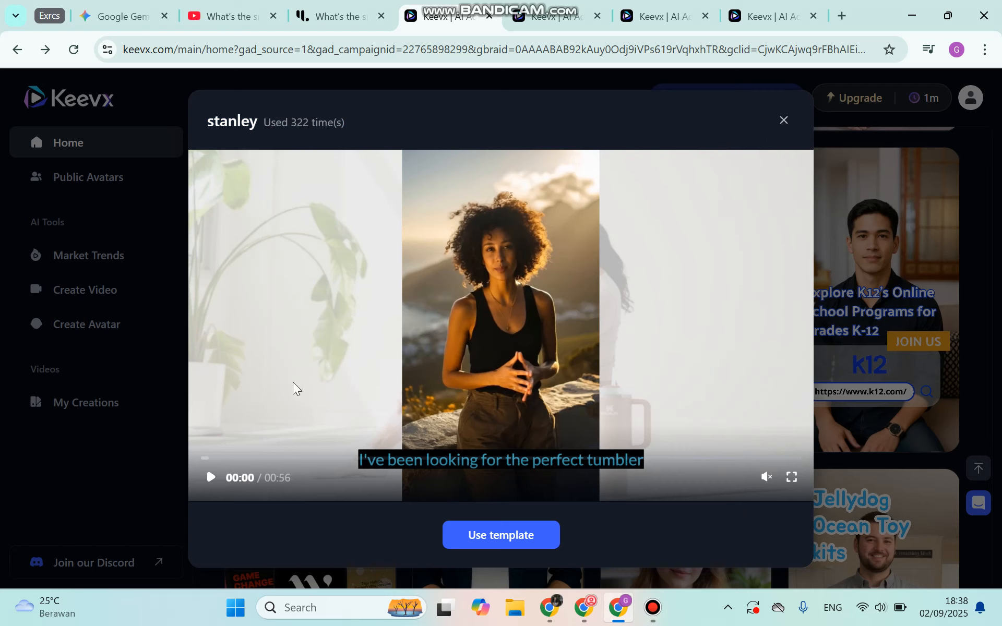
click(209, 478)
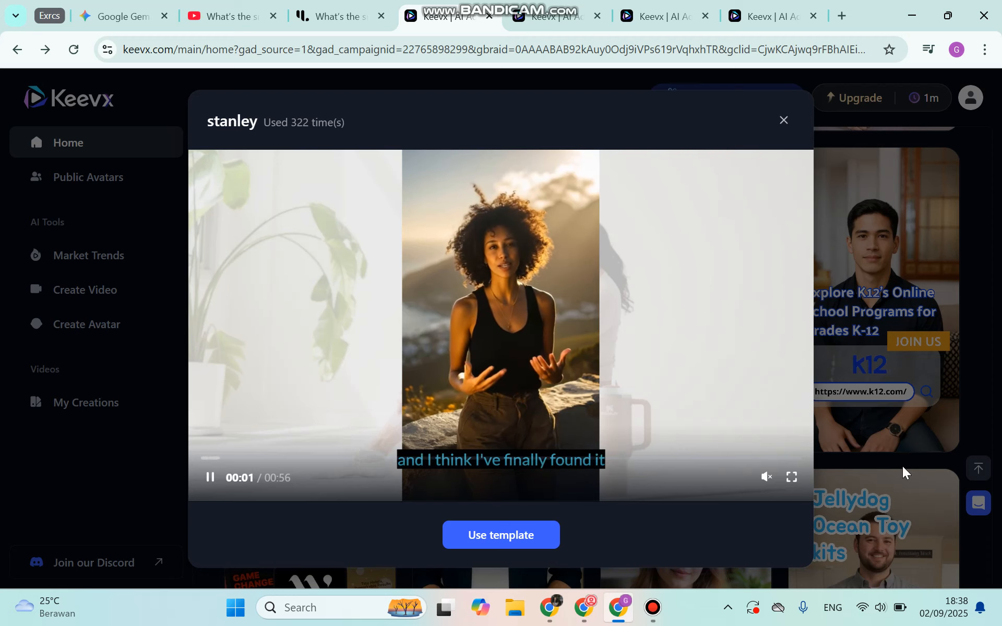
click(767, 478)
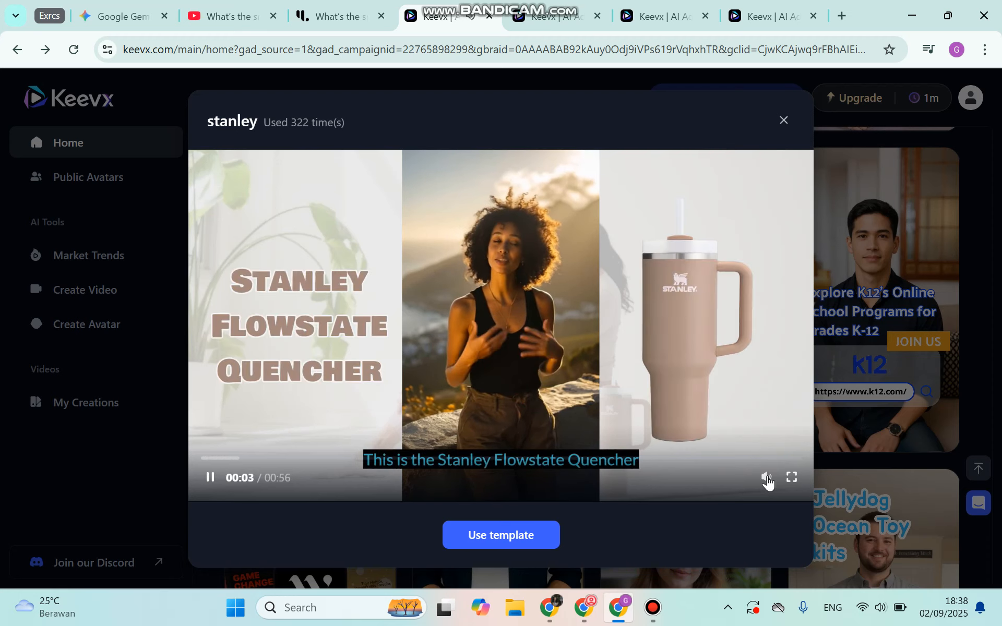
click(767, 478)
click(402, 393)
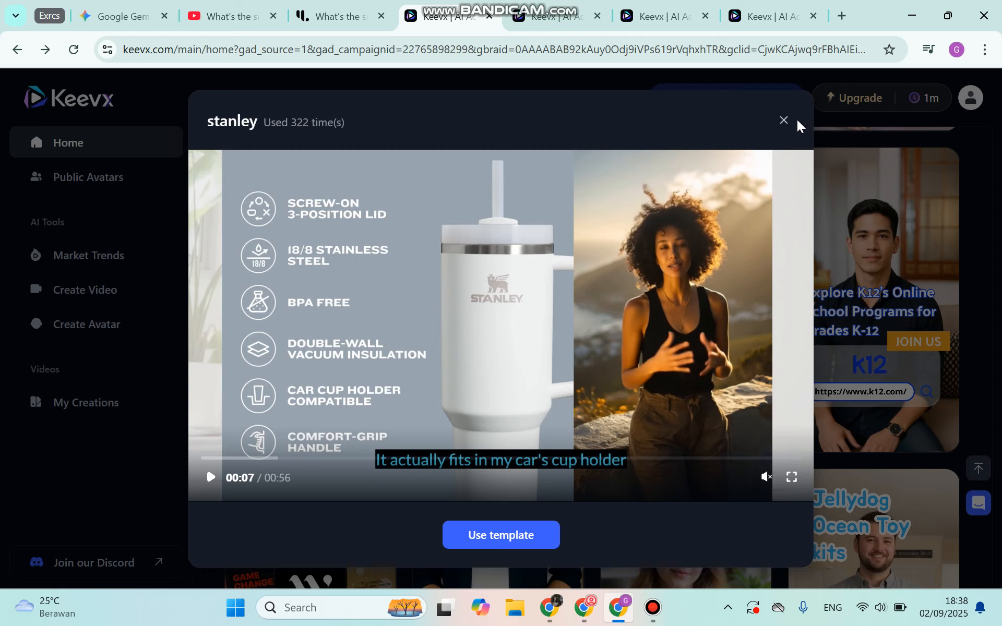
click(783, 121)
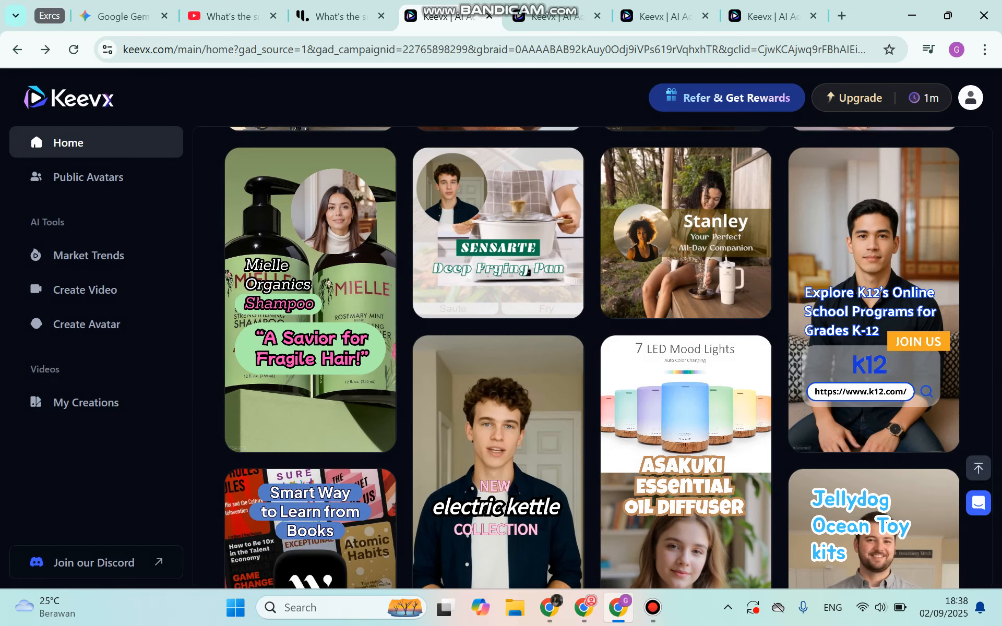
- Check the video duration credits and review the Lite, Pro and Enterprise upgrade plans
scroll(389, 355, up, 4)
scroll(389, 355, up, 3)
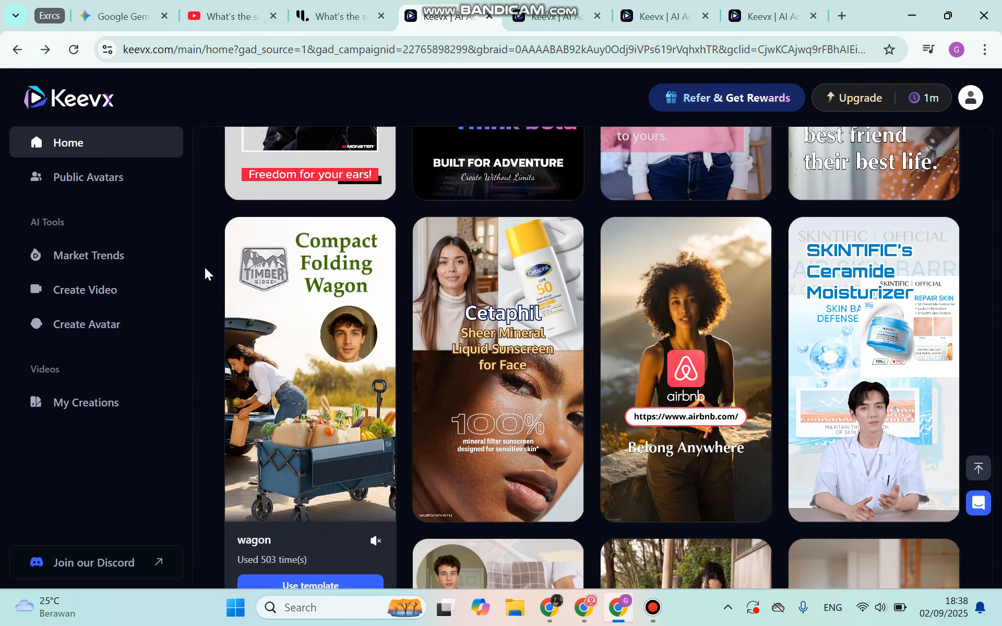
scroll(196, 205, up, 9)
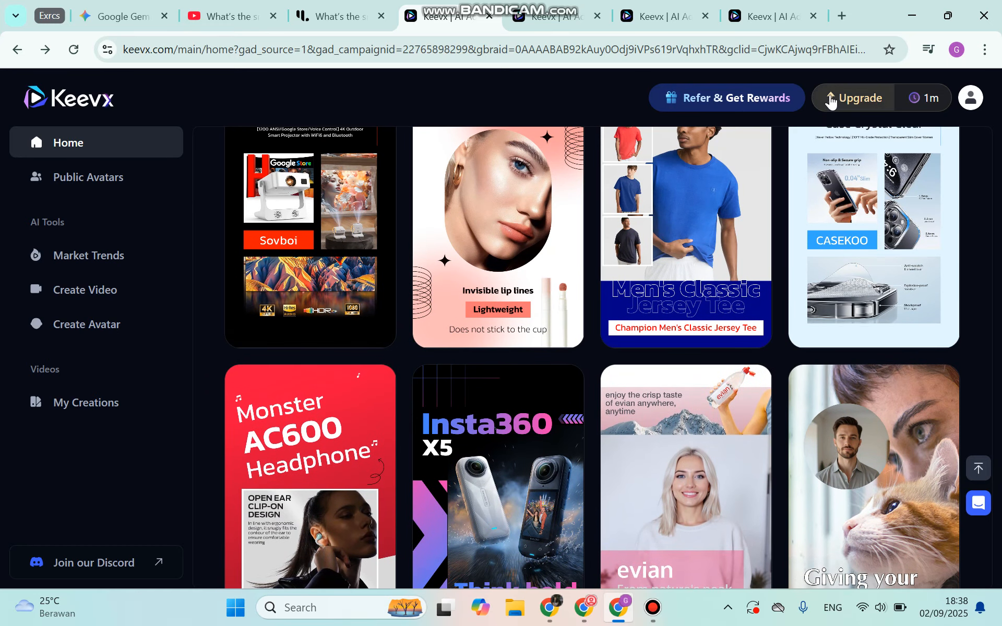
mouse_move(914, 109)
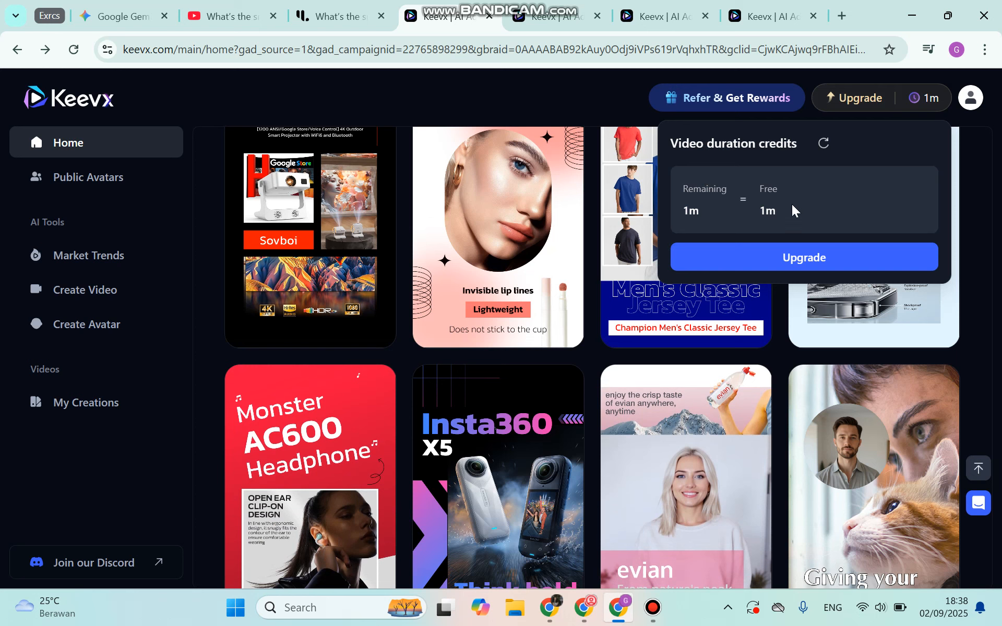
click(807, 259)
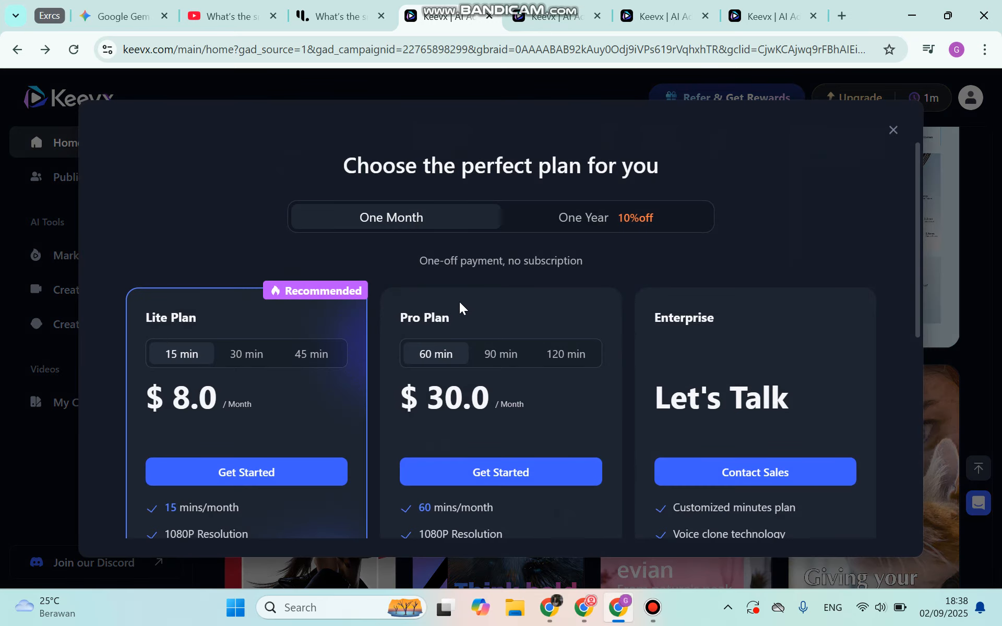
scroll(325, 371, down, 5)
scroll(221, 251, down, 1)
scroll(221, 251, up, 5)
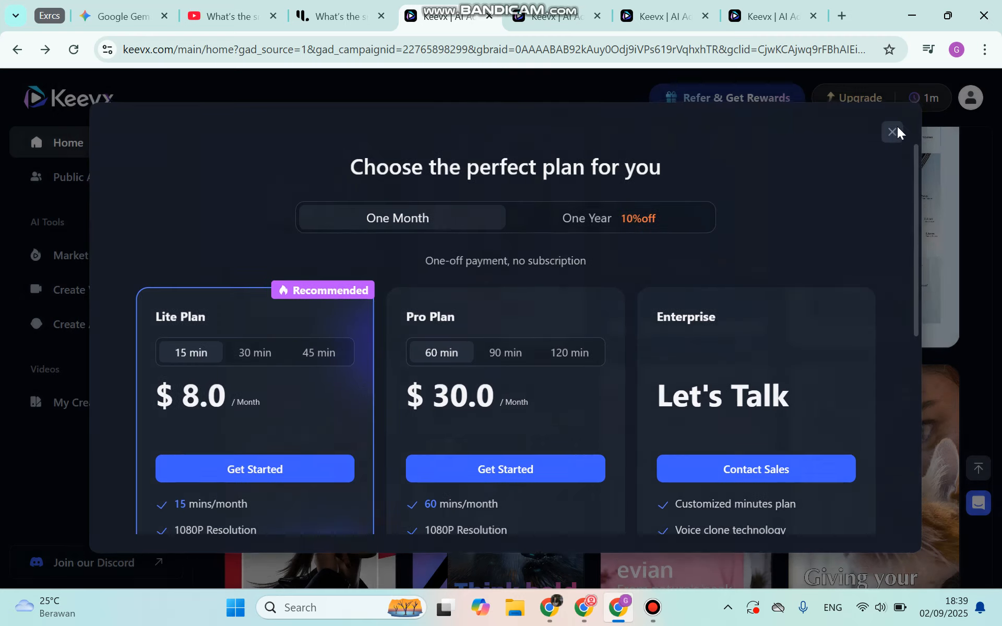
click(894, 130)
- Look over the home page's creation tools, the open sunscreen project and the AI video form, ending back on the home page
scroll(928, 378, up, 5)
scroll(928, 378, up, 5)
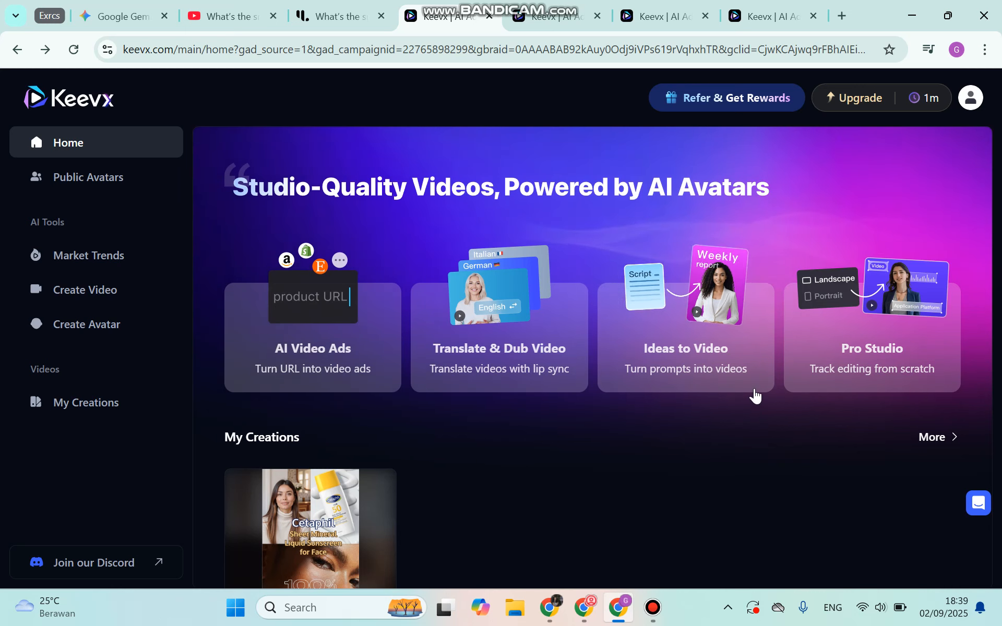
mouse_move(889, 305)
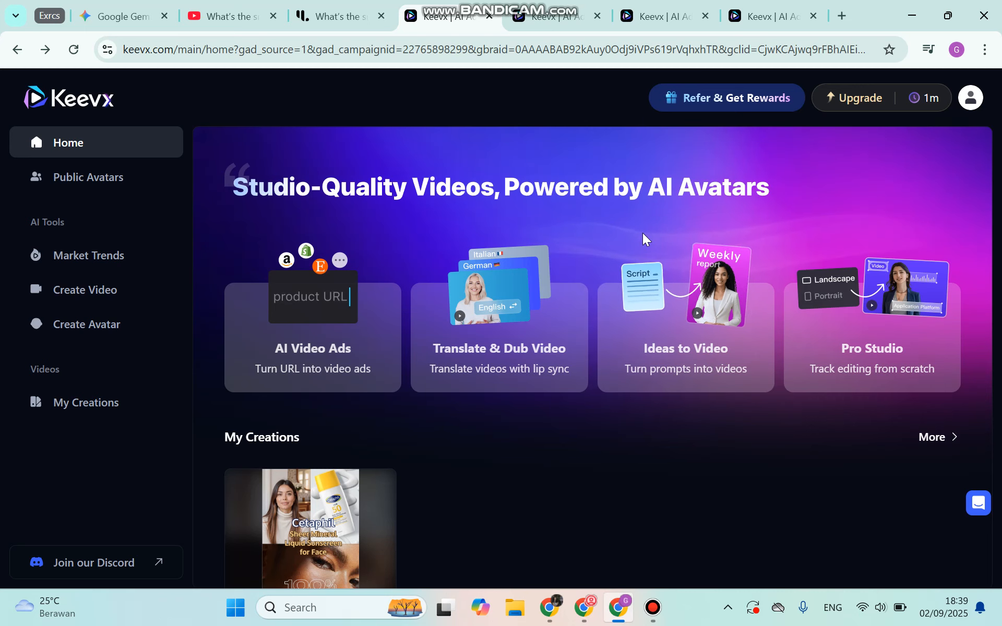
click(551, 16)
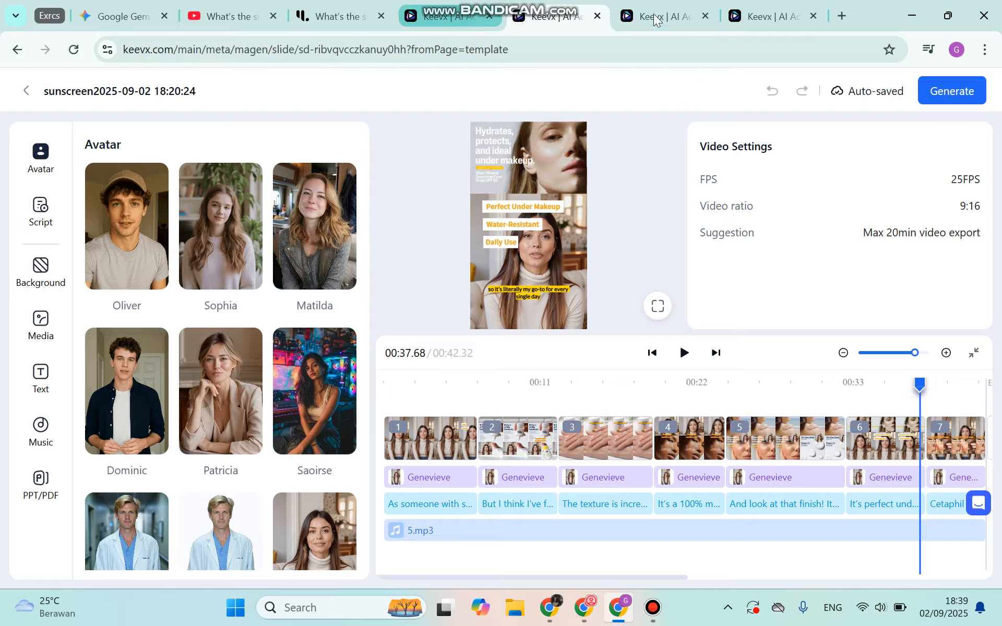
click(655, 16)
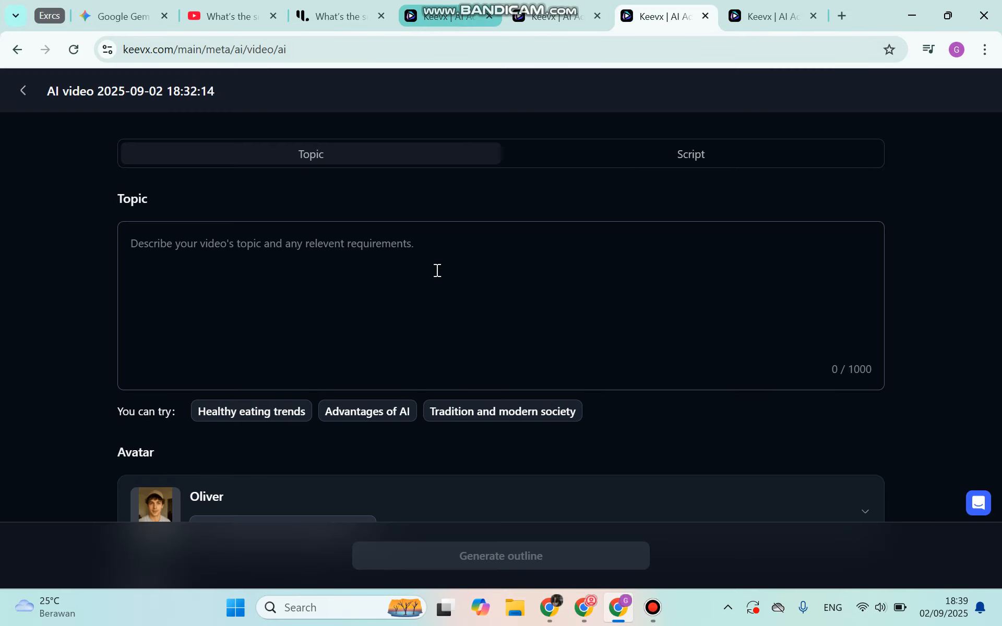
click(437, 16)
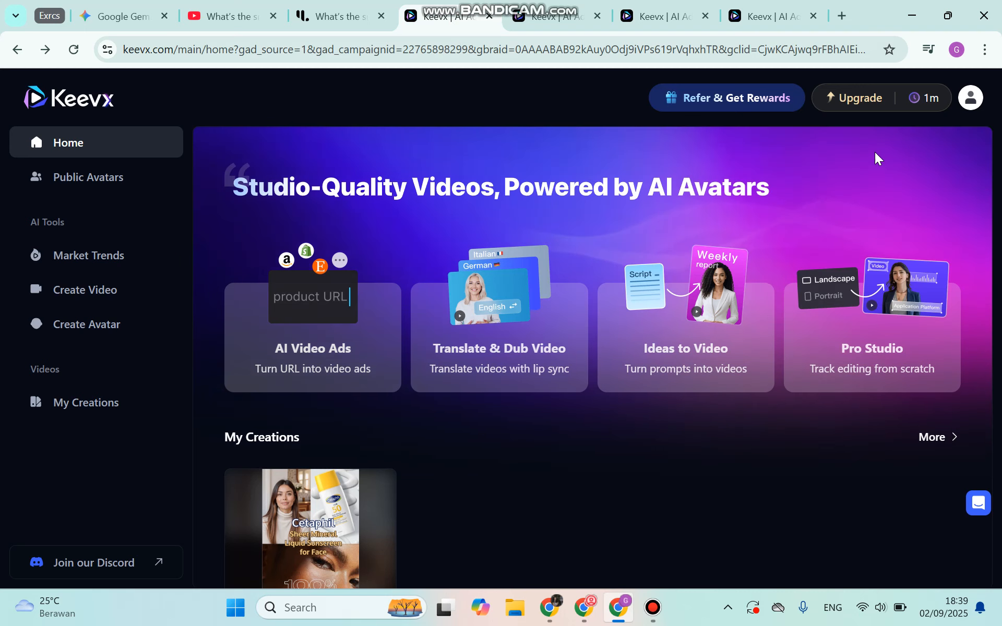
- Preview the Cetaphil sunscreen template from the gallery, pause it and bring up the sunscreen project in the video editor
scroll(637, 434, down, 10)
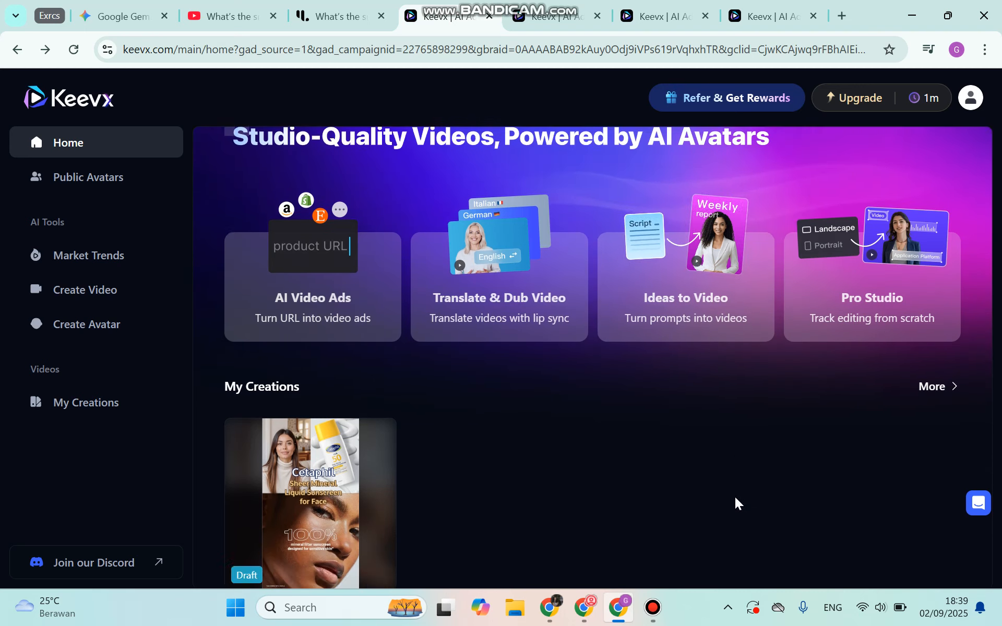
scroll(637, 434, down, 5)
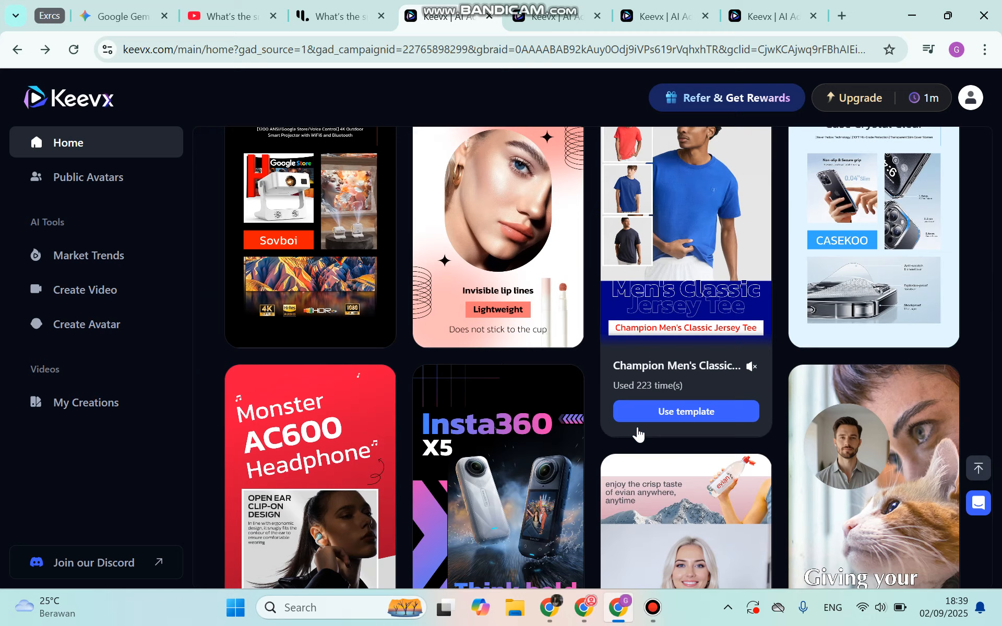
scroll(592, 402, down, 6)
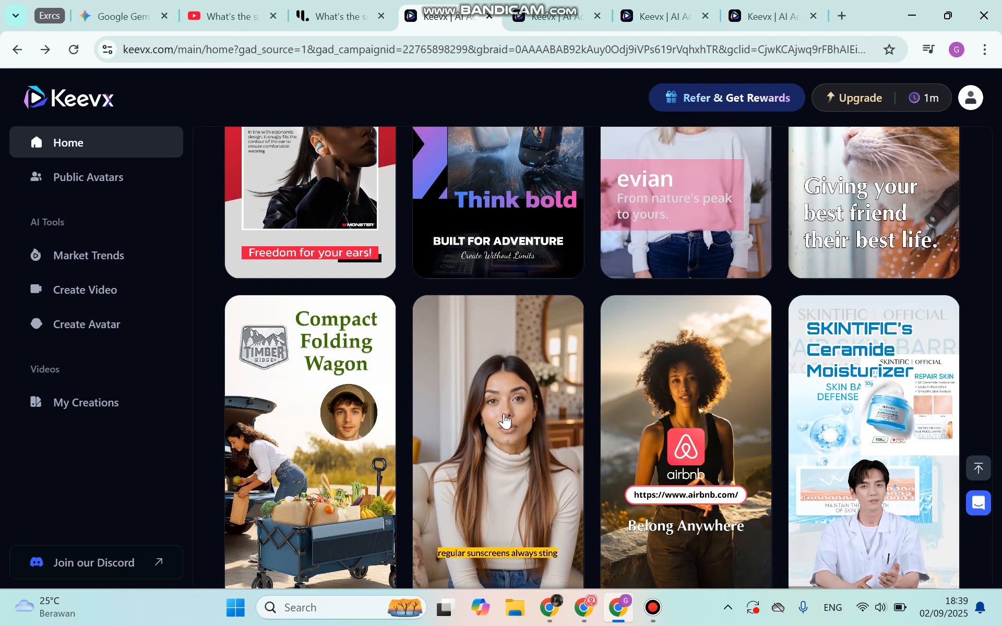
click(489, 418)
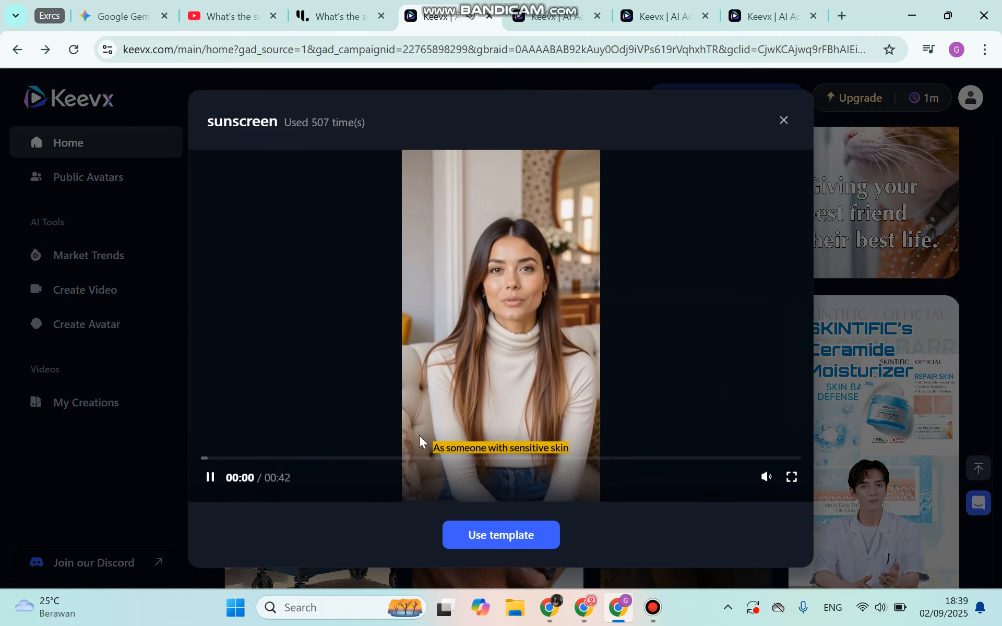
click(212, 479)
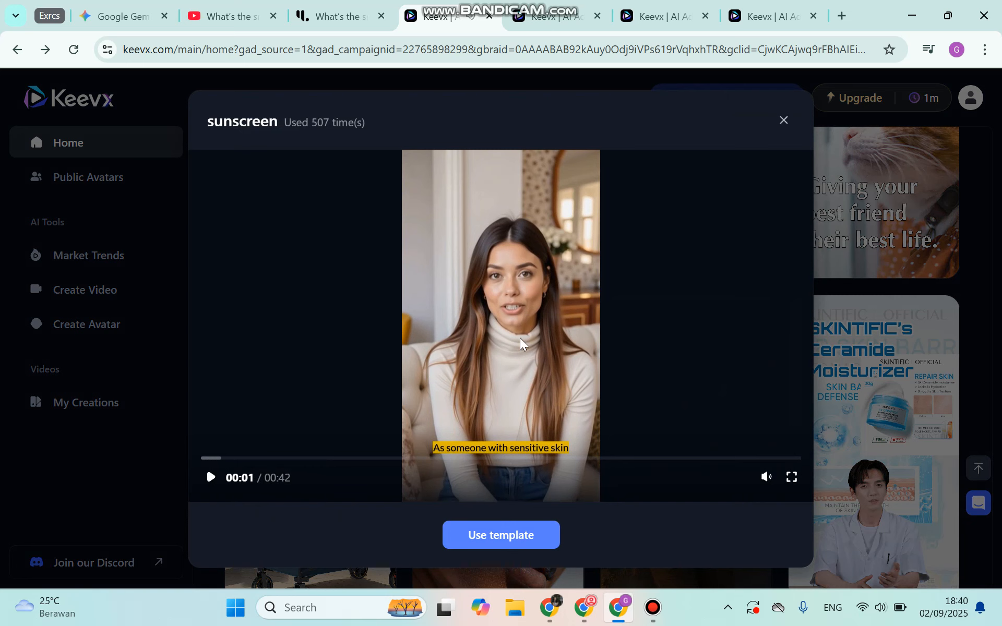
click(520, 545)
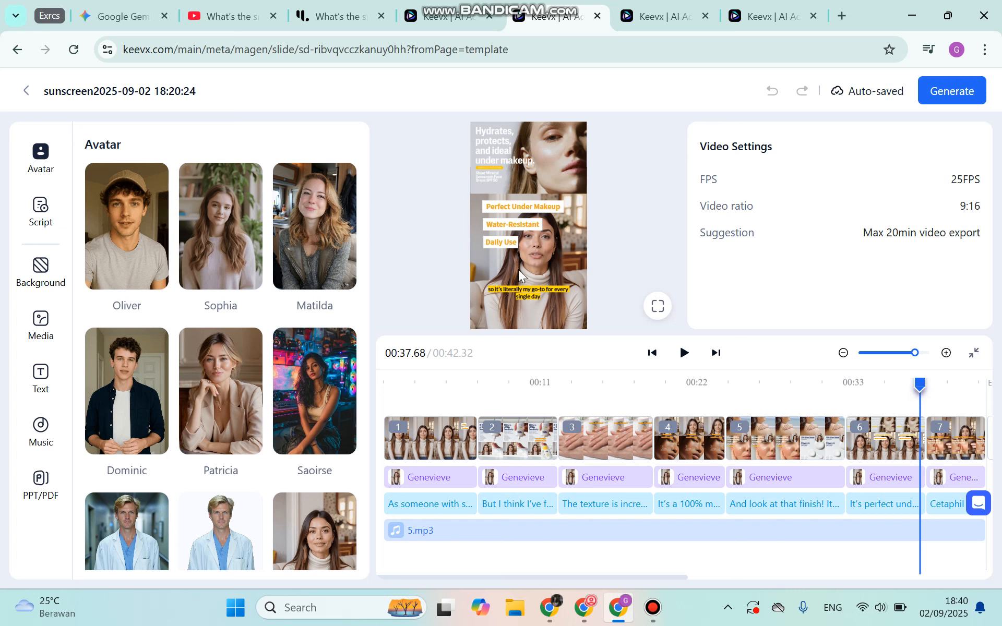
- Inspect the sunscreen project's first script segment and the 5.mp3 music settings, and close the template preview on the home page
click(442, 504)
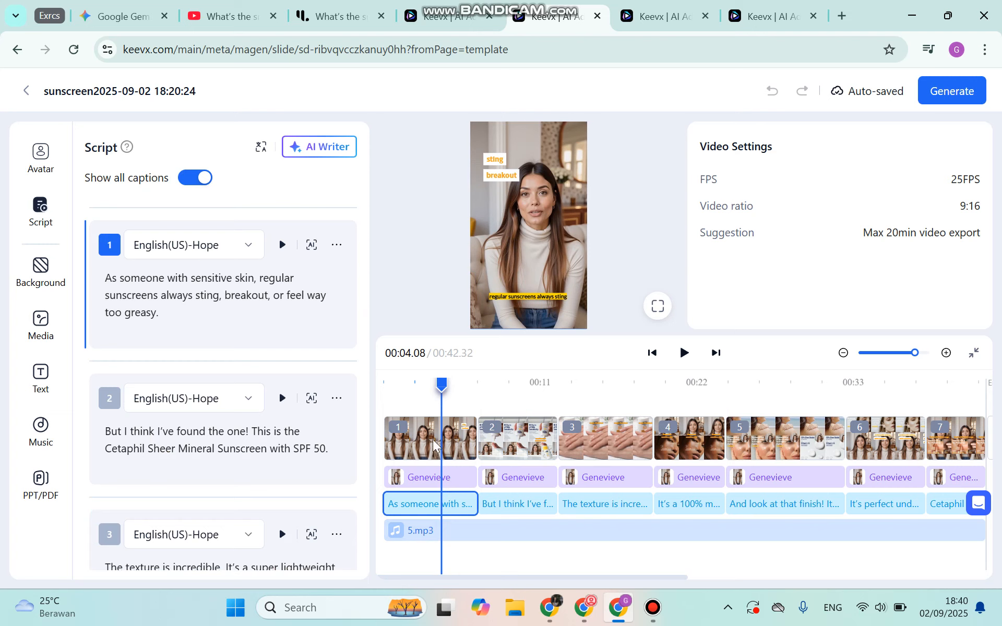
click(499, 533)
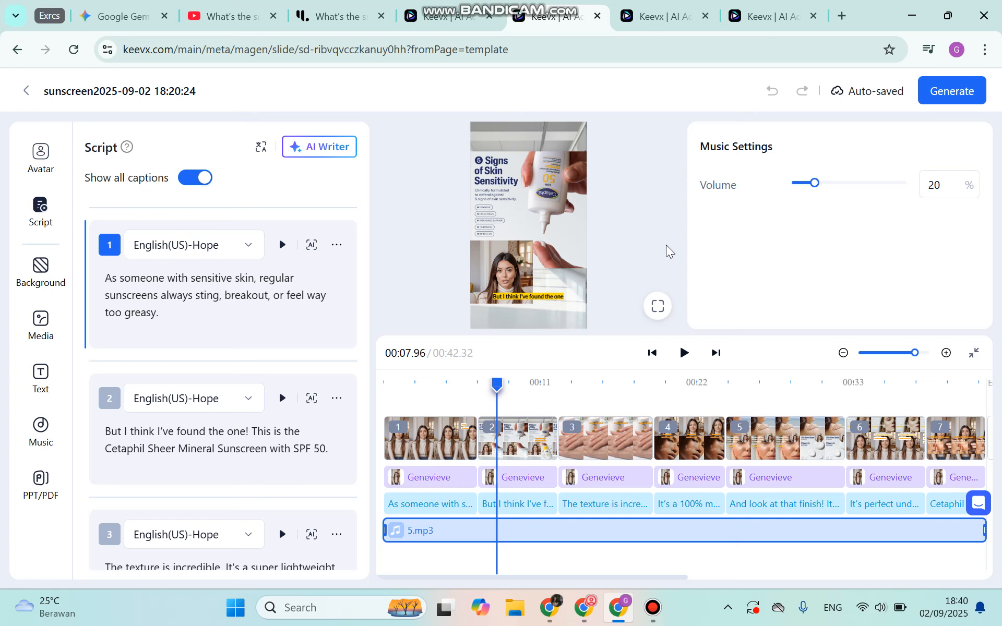
click(448, 16)
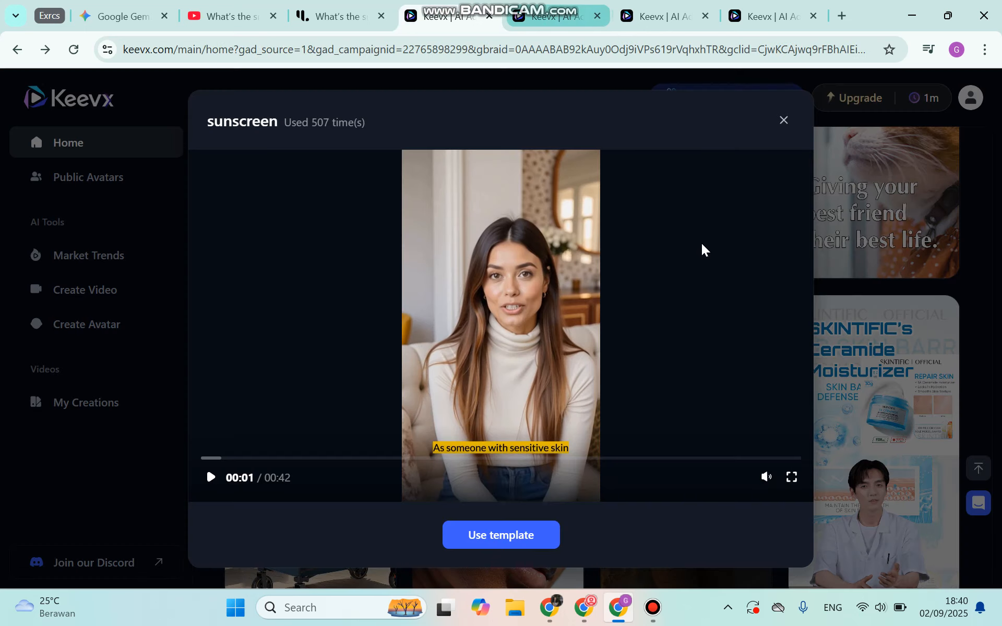
click(785, 123)
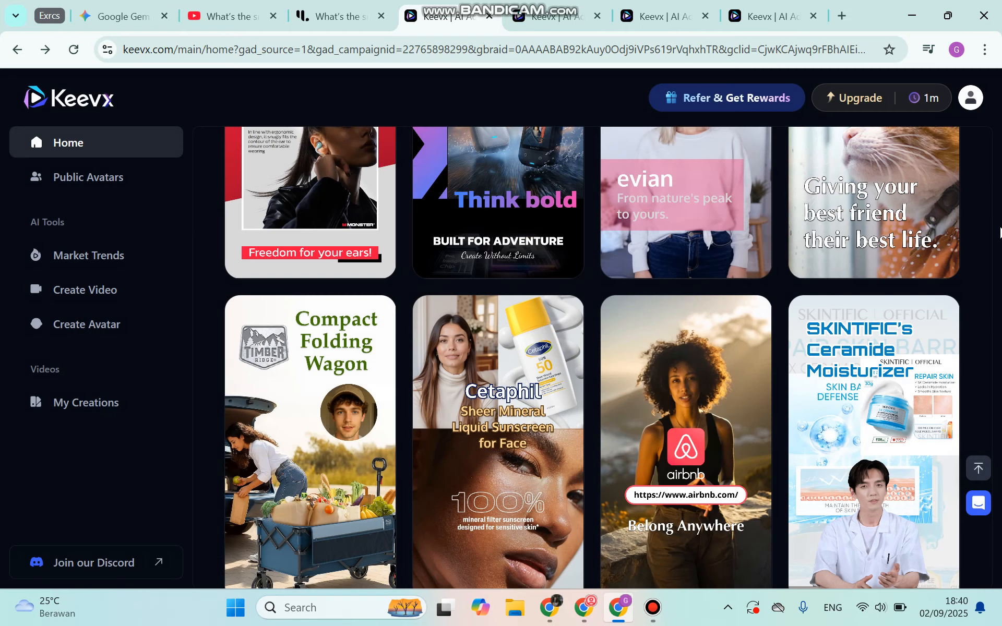
- View the Ideas to Video tool on the home page and switch to the open AI video form
scroll(629, 337, up, 5)
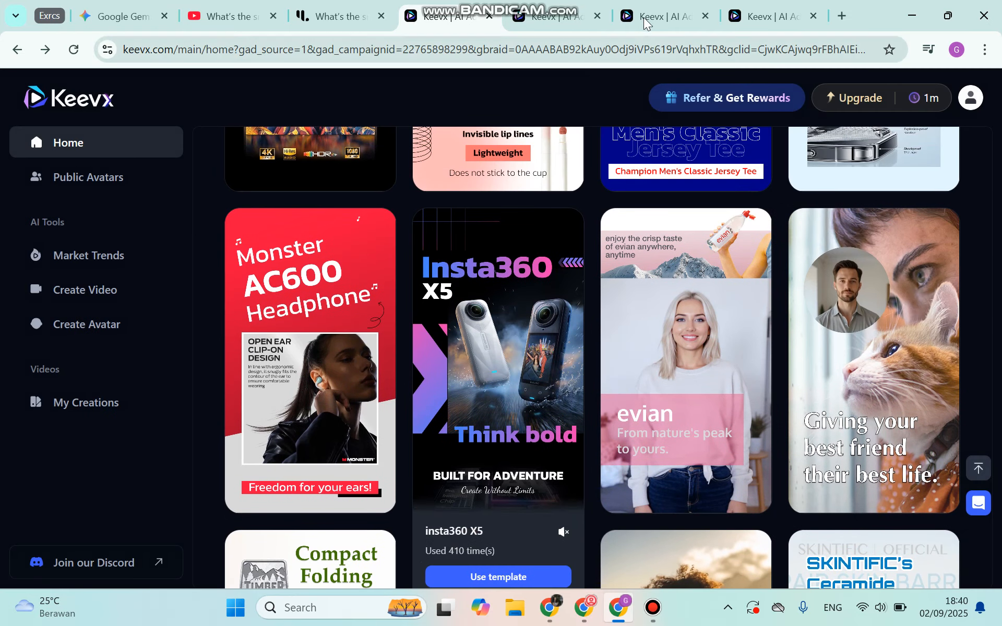
click(660, 16)
click(448, 16)
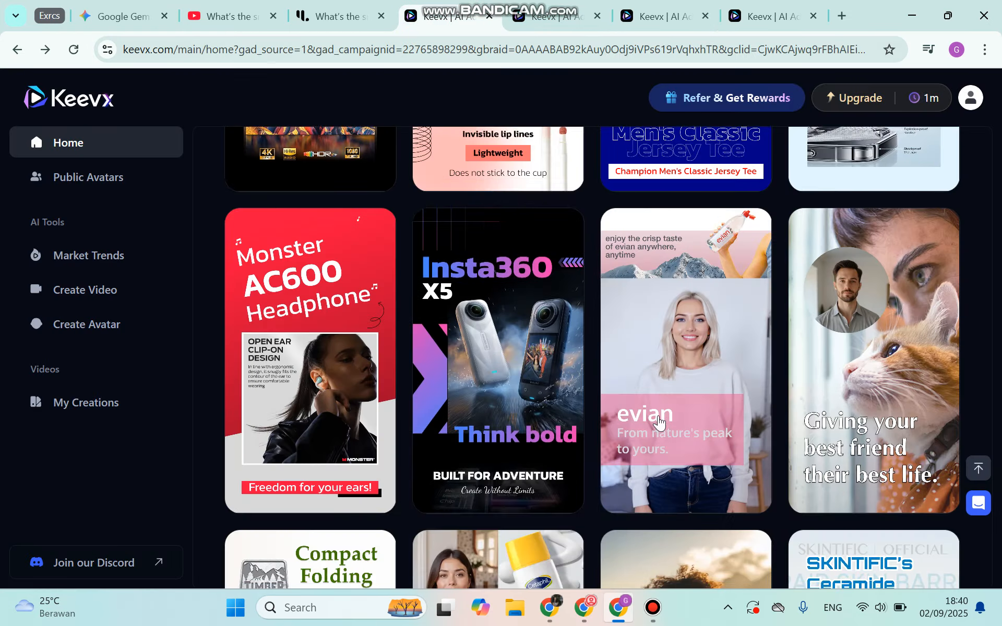
scroll(703, 324, up, 10)
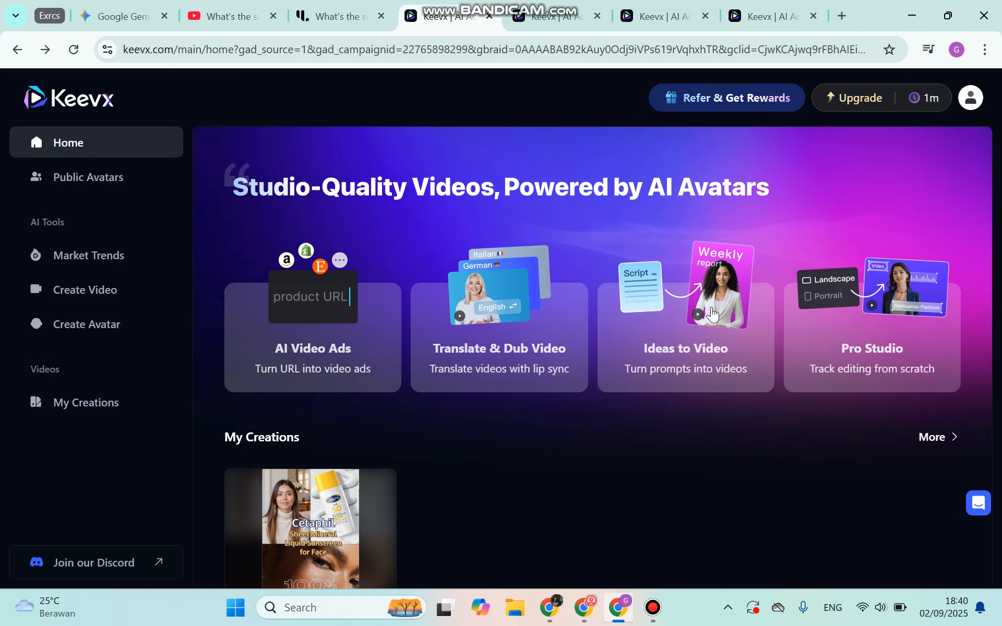
click(658, 10)
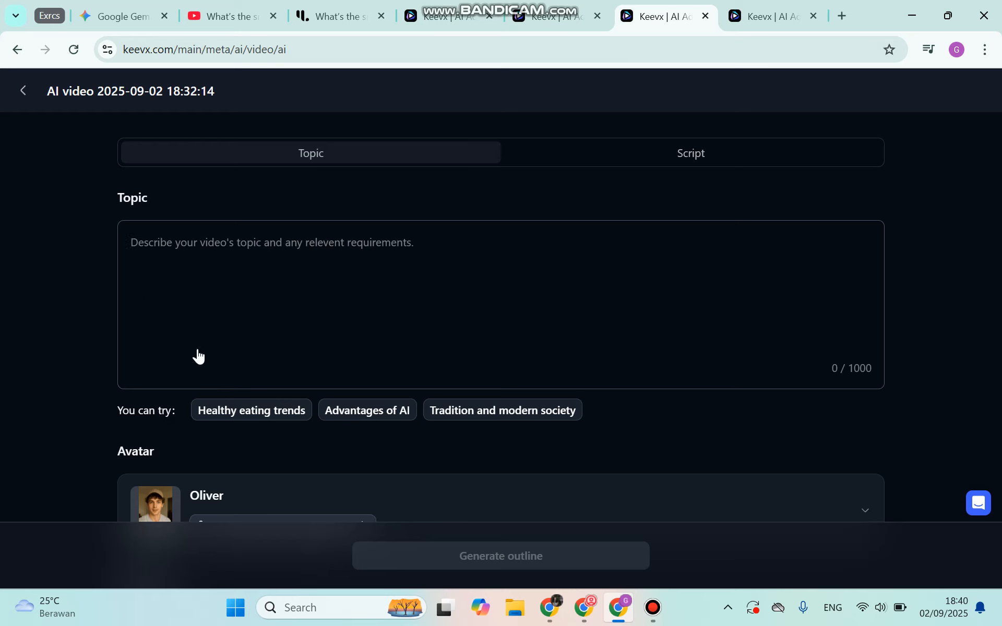
- View the public avatars available for the AI video and close the list, keeping Oliver
scroll(156, 320, down, 5)
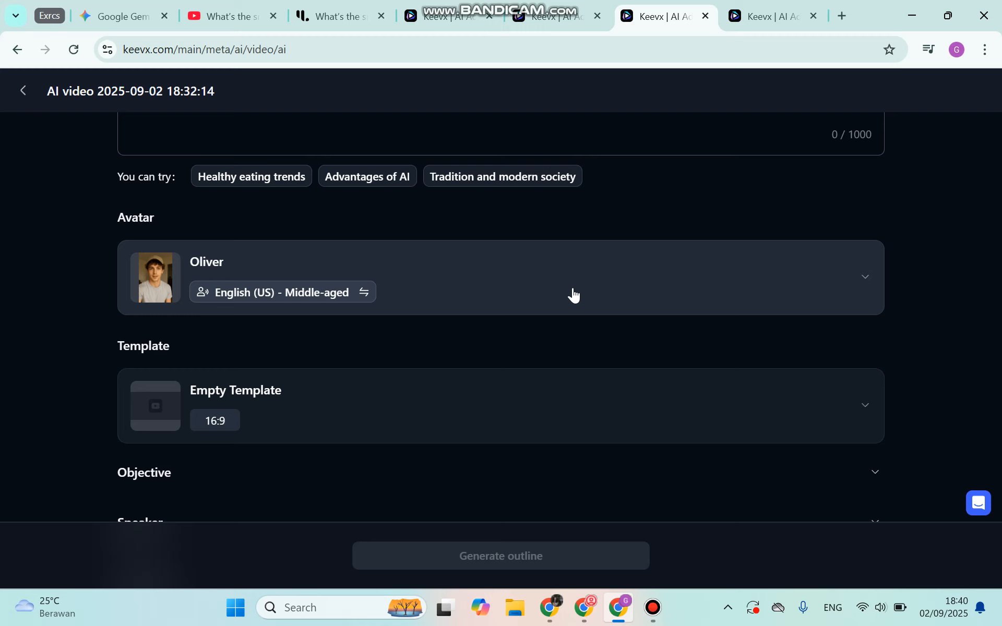
click(573, 296)
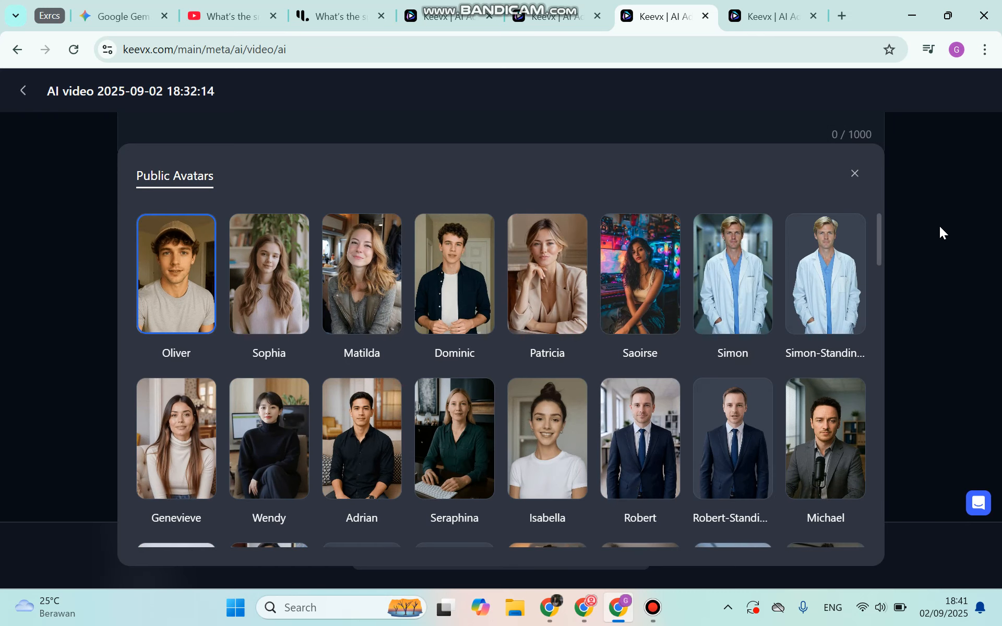
click(939, 227)
- View the 16:9 and 9:16 templates available for the AI video and close the template list without choosing one
scroll(622, 343, down, 2)
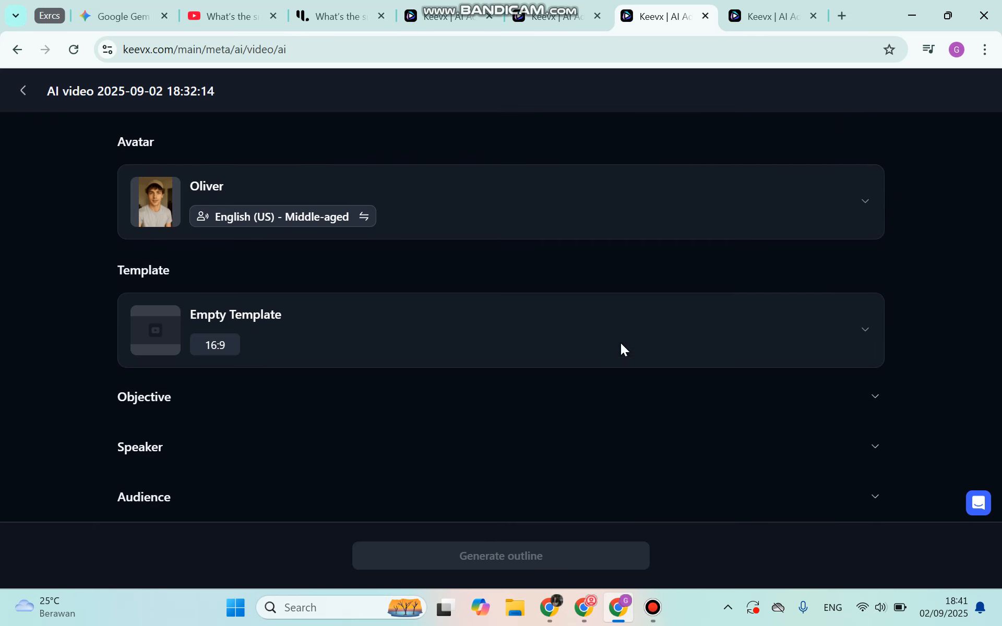
click(492, 355)
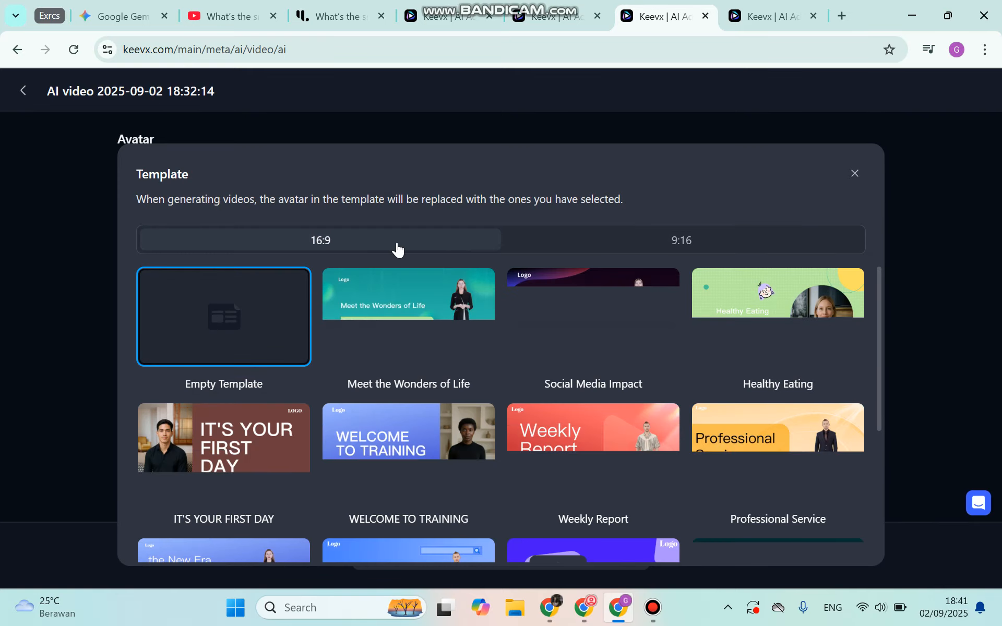
click(610, 237)
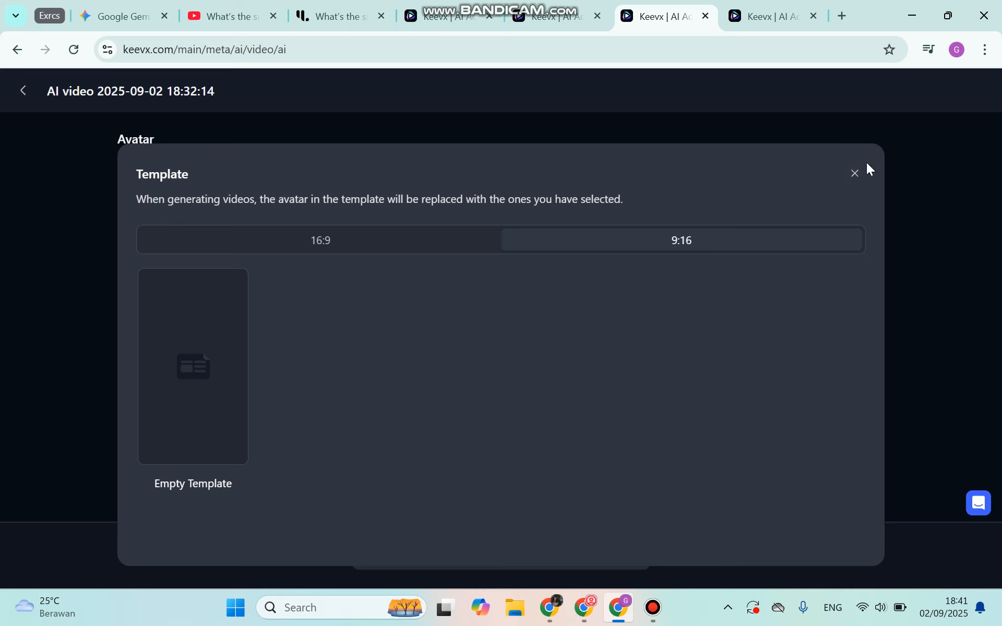
click(856, 174)
scroll(262, 381, down, 1)
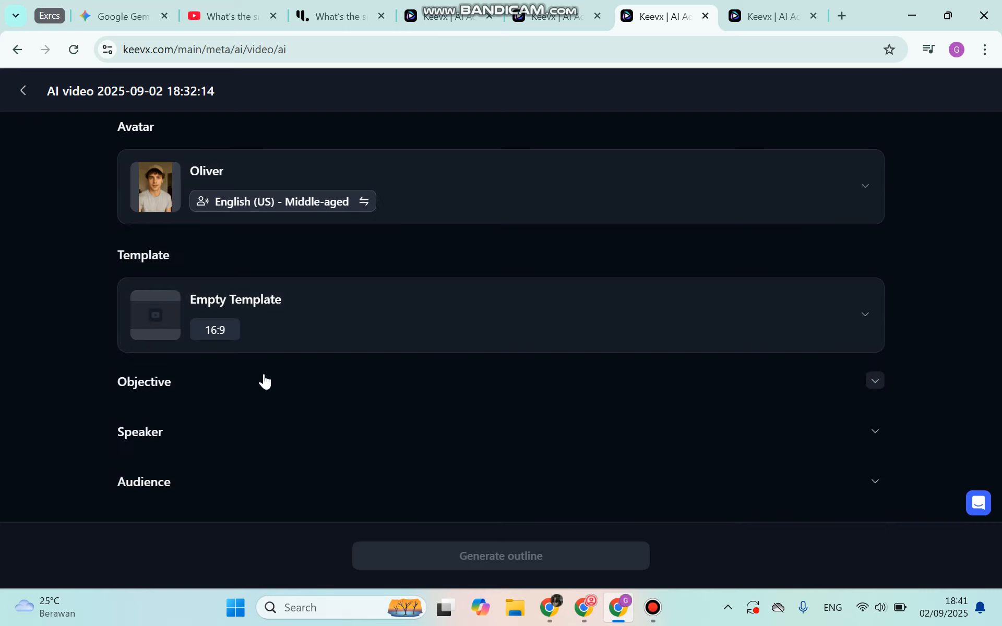
- Expand the Objective, Speaker and Audience sections of the blank AI video form and look over its fields
click(251, 380)
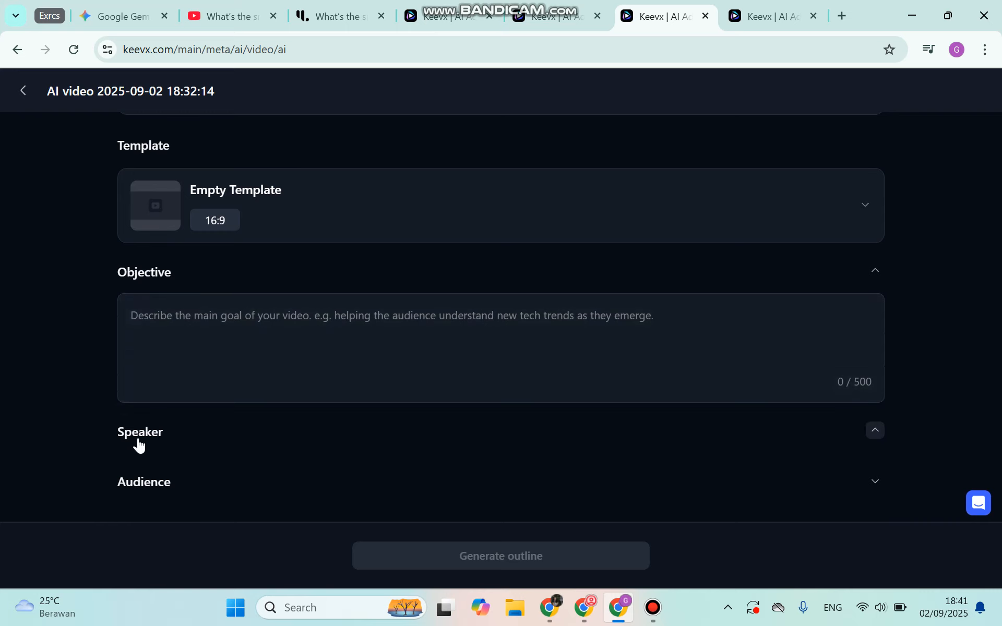
click(137, 439)
click(150, 480)
click(772, 12)
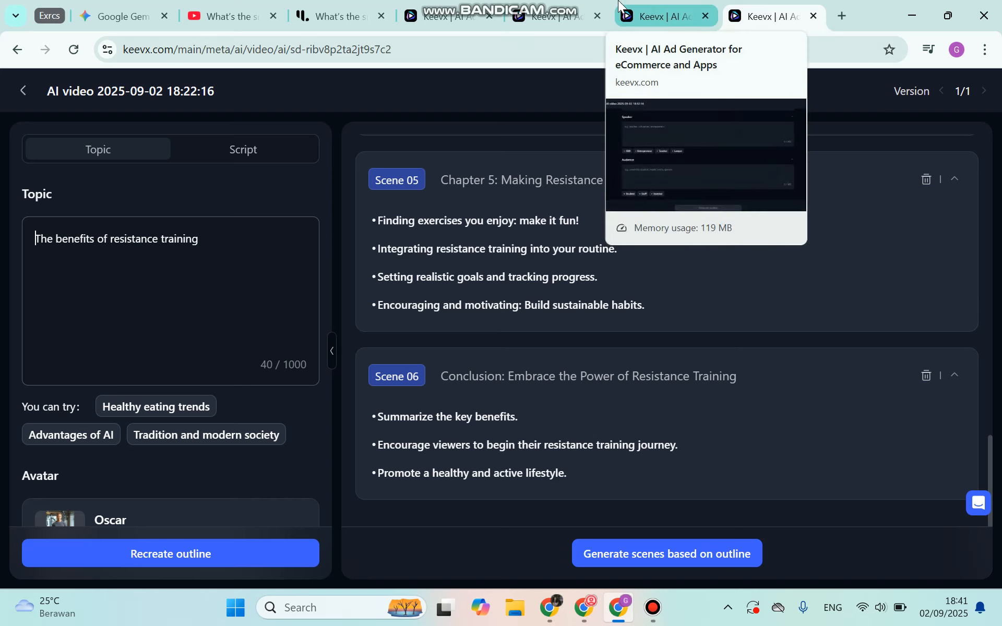
click(658, 17)
scroll(226, 292, up, 10)
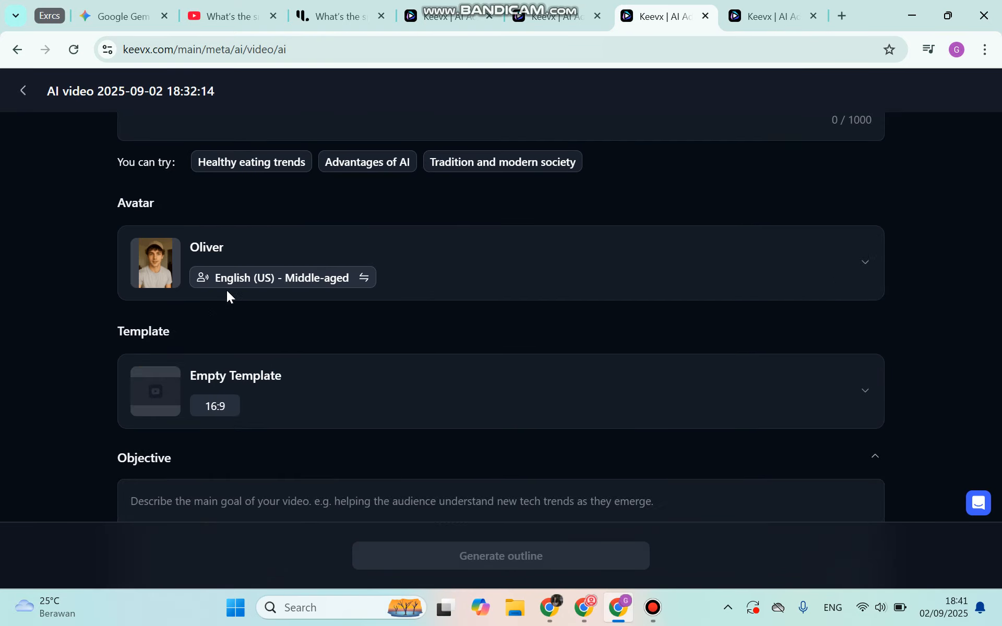
- Switch to the open resistance training AI video project and expand its Objective, Speaker and Audience sections
click(741, 16)
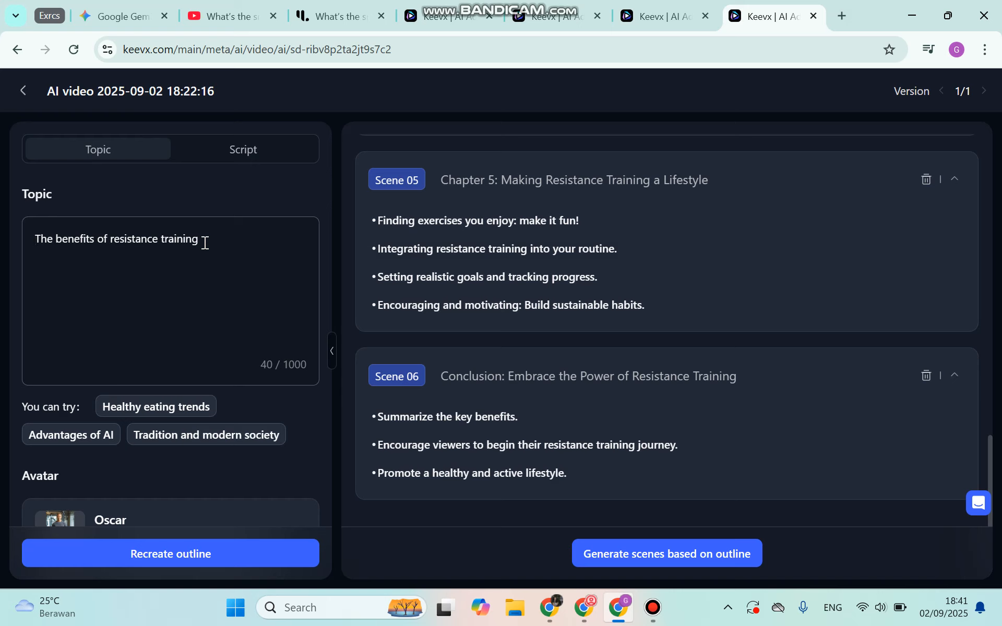
scroll(190, 388, down, 3)
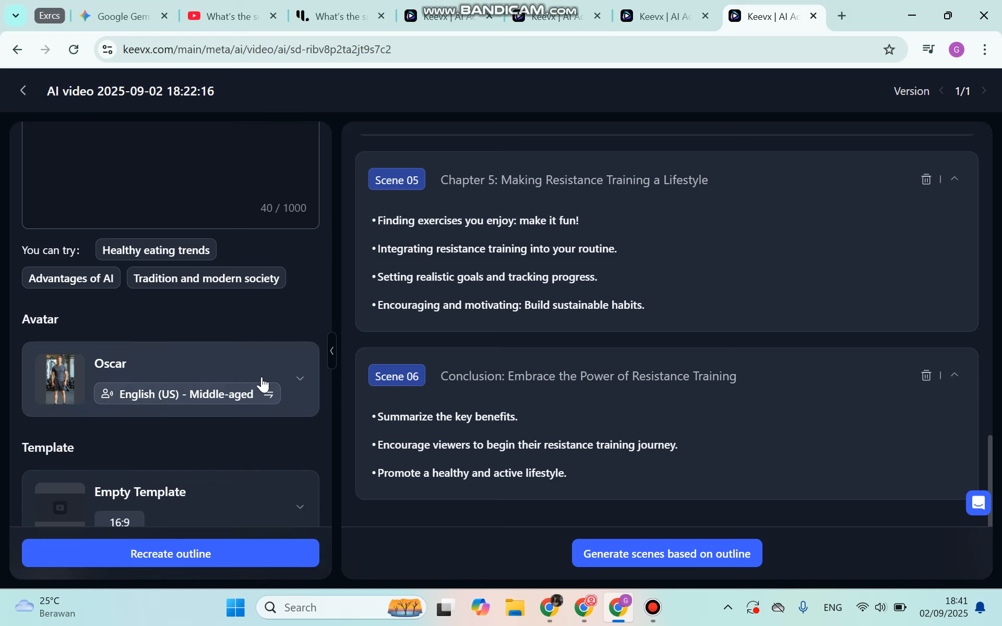
scroll(298, 384, down, 3)
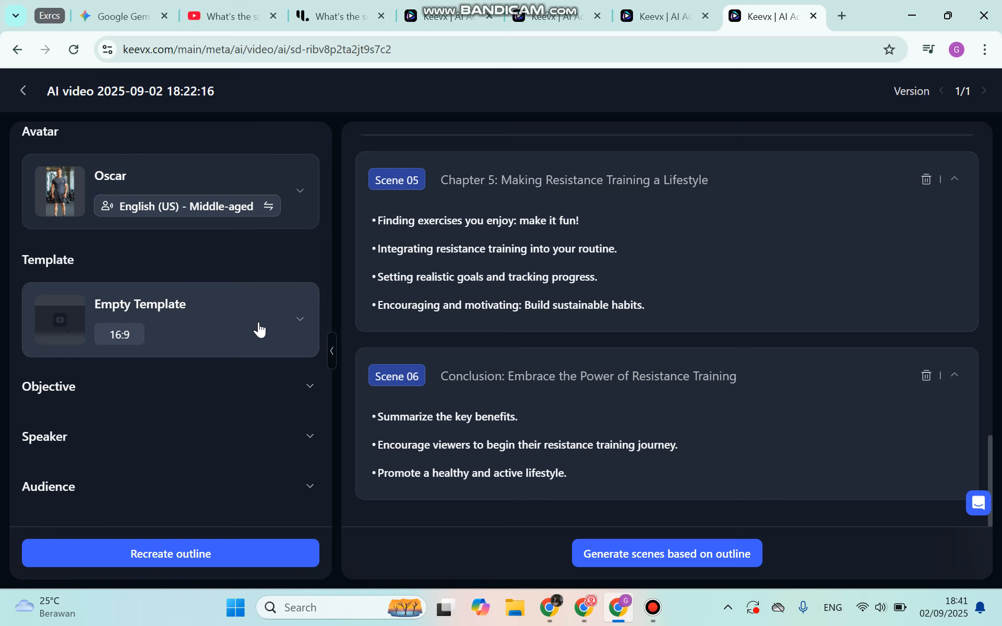
click(135, 394)
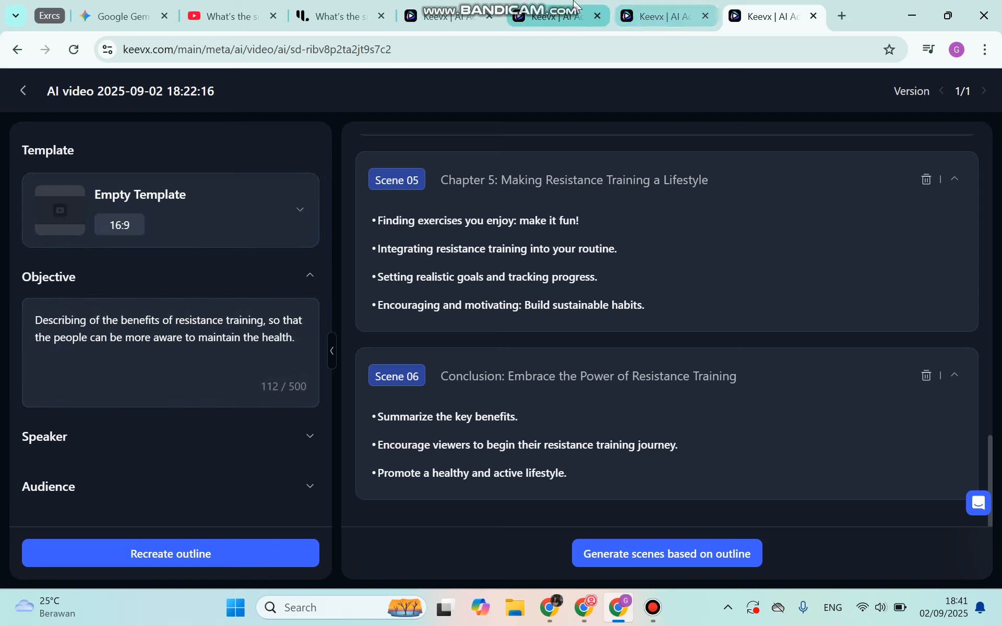
mouse_move(574, 5)
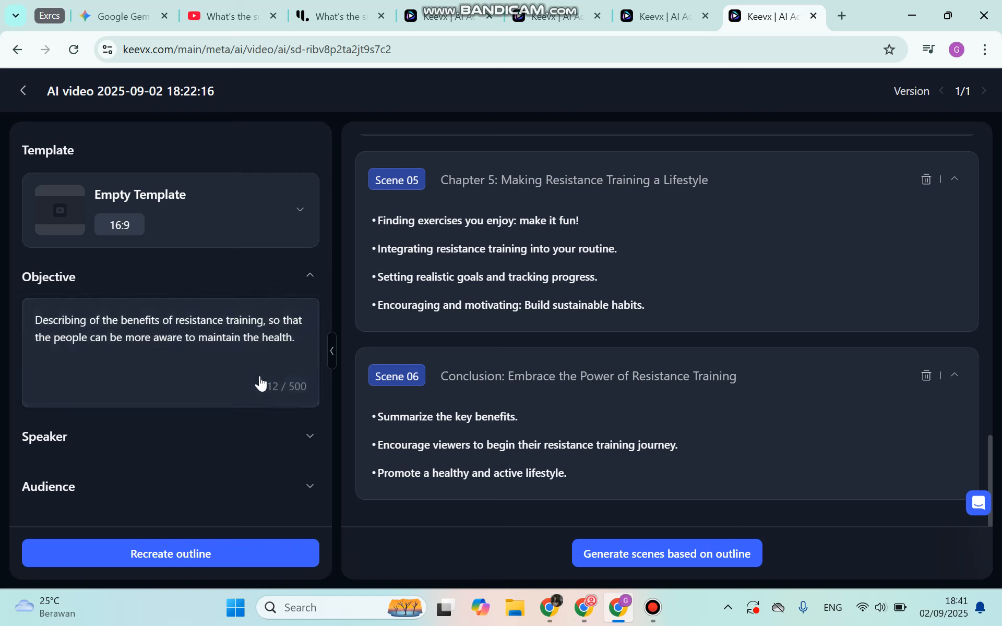
click(125, 450)
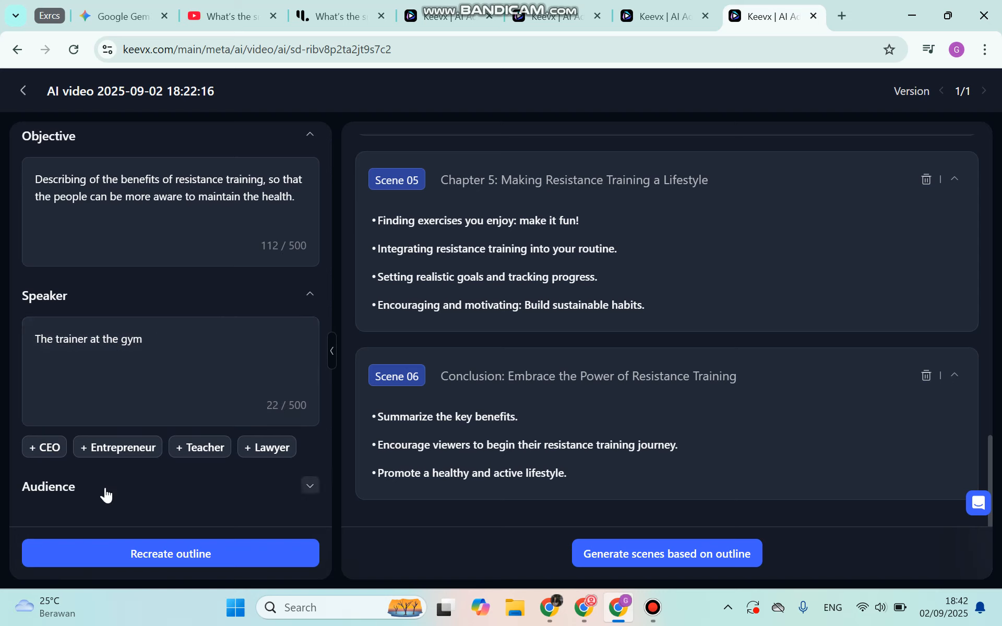
click(309, 486)
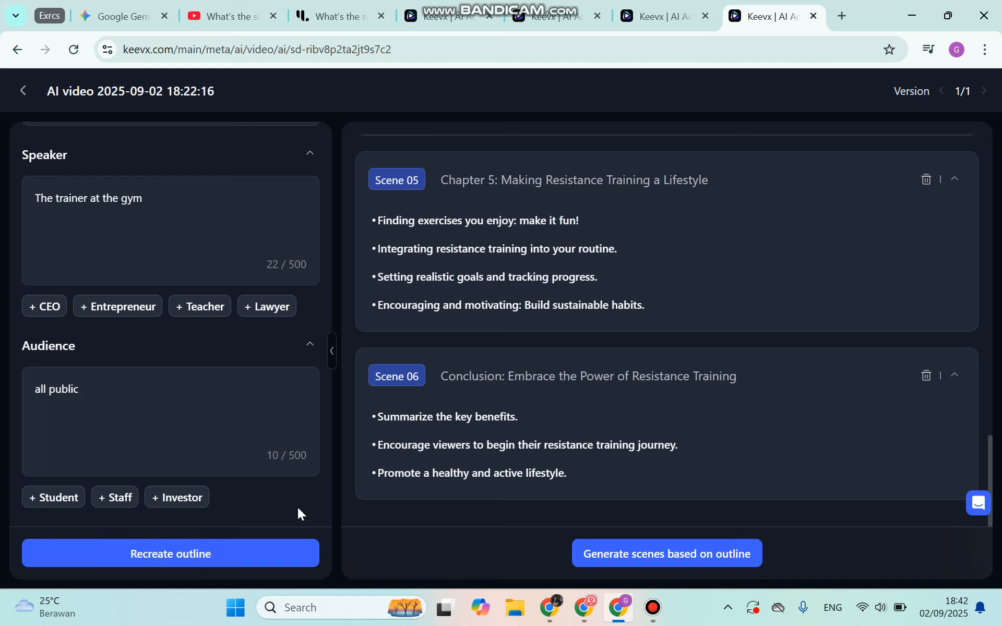
- Look through the project's generated outline from the opening to the closing scenes
scroll(585, 269, up, 2)
scroll(585, 268, up, 10)
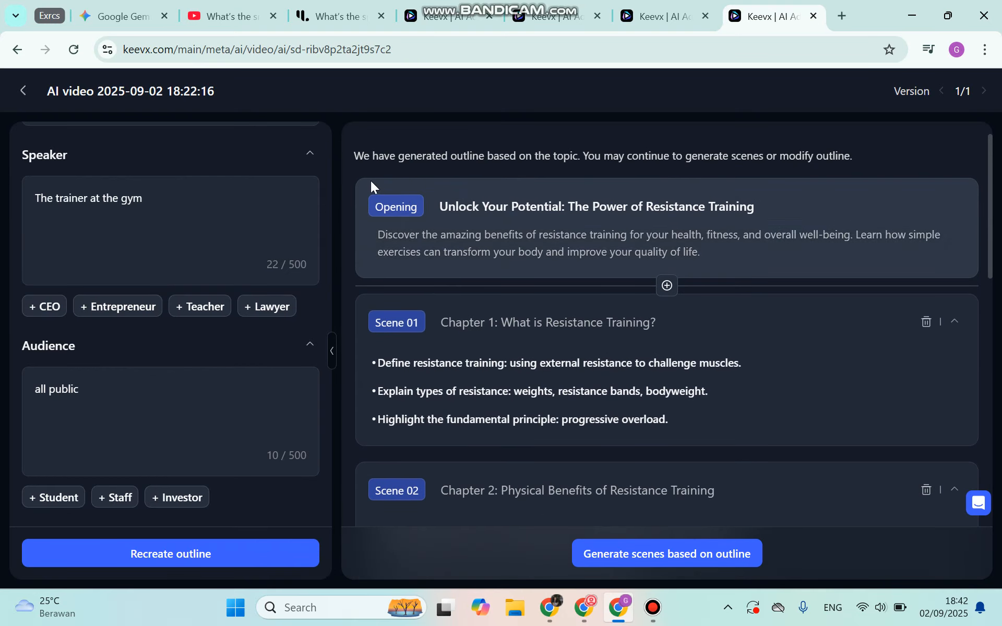
scroll(589, 363, down, 1)
scroll(595, 365, down, 15)
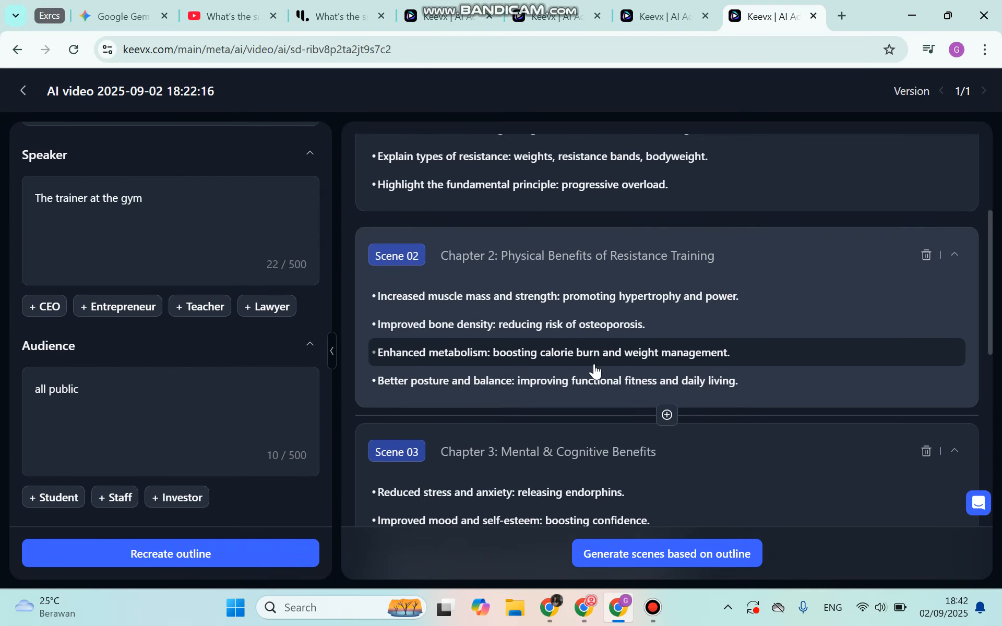
scroll(594, 412, down, 2)
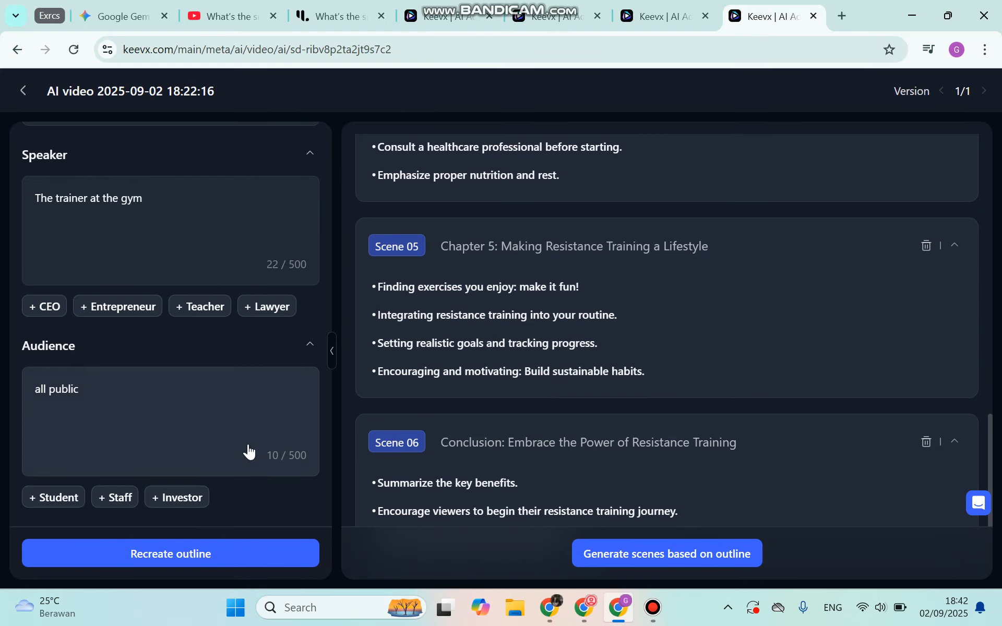
- Review the topic, avatar, template, objective, speaker and audience settings behind the resistance training outline
scroll(269, 504, up, 2)
scroll(271, 503, down, 2)
scroll(138, 229, up, 7)
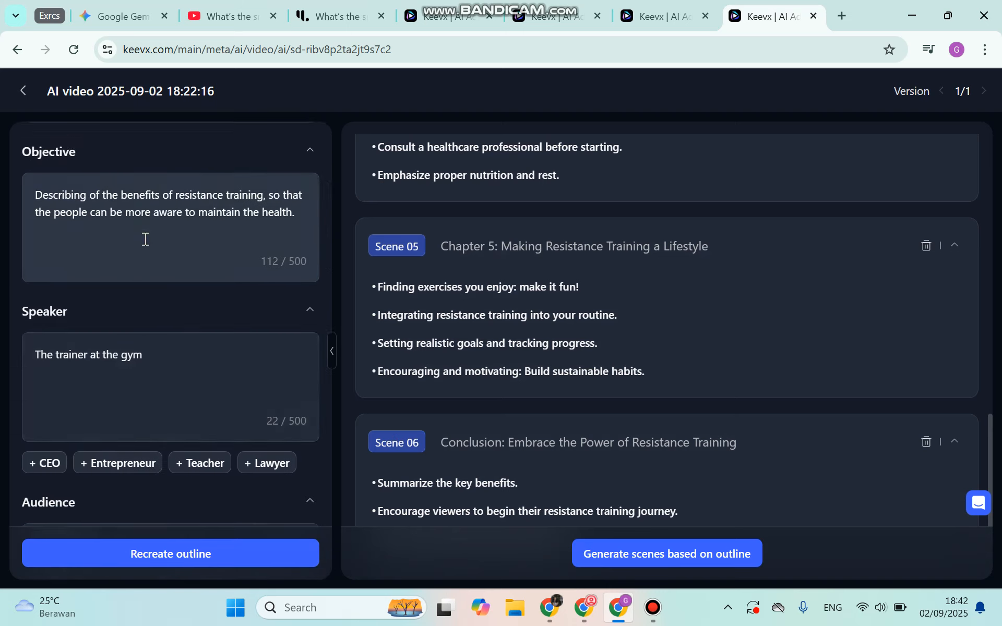
scroll(149, 404, up, 2)
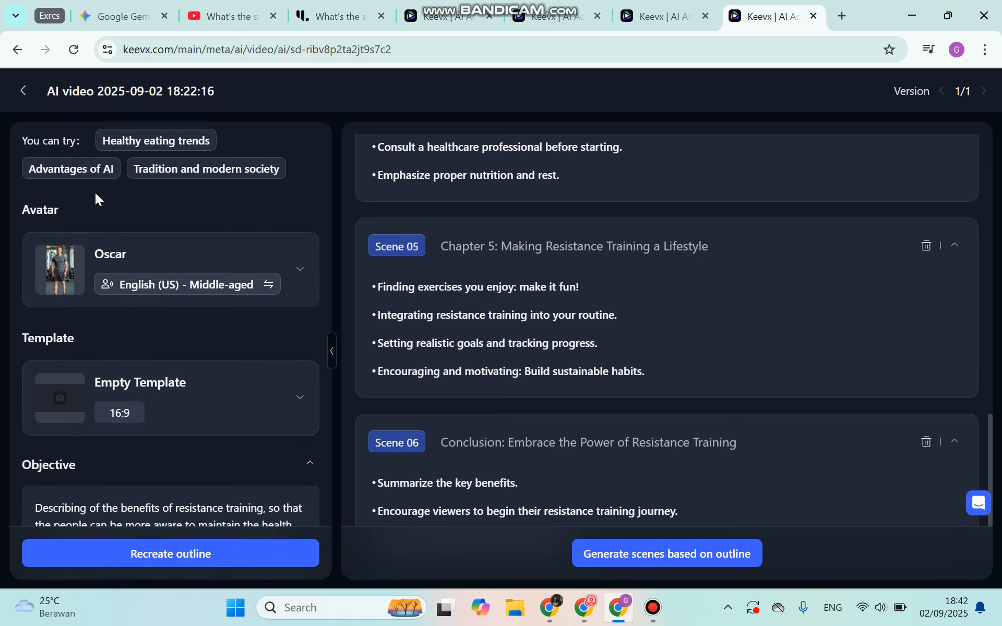
scroll(70, 353, down, 8)
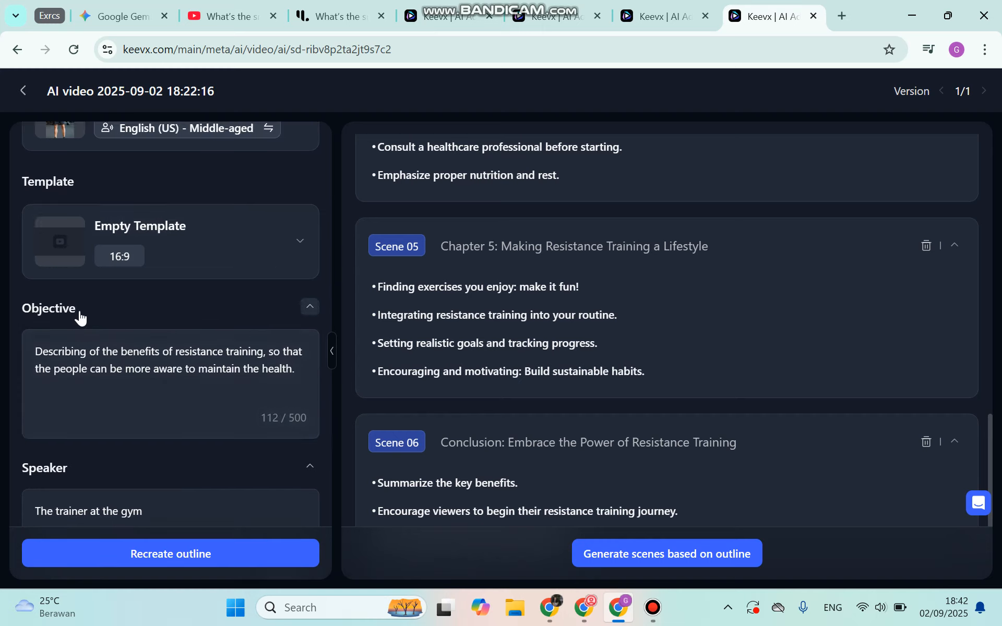
scroll(83, 379, down, 2)
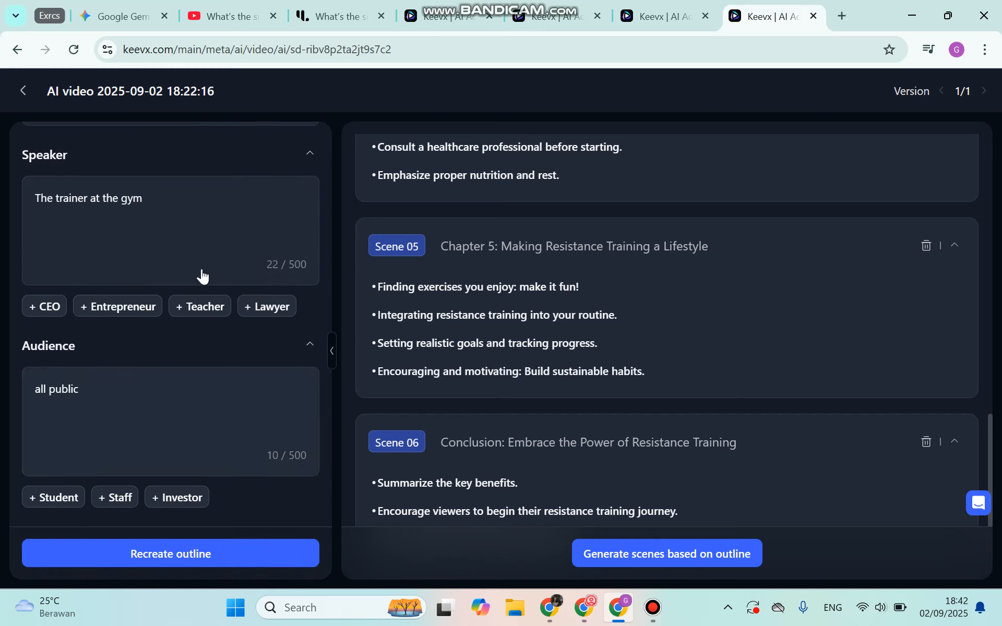
scroll(201, 277, up, 8)
scroll(193, 261, up, 6)
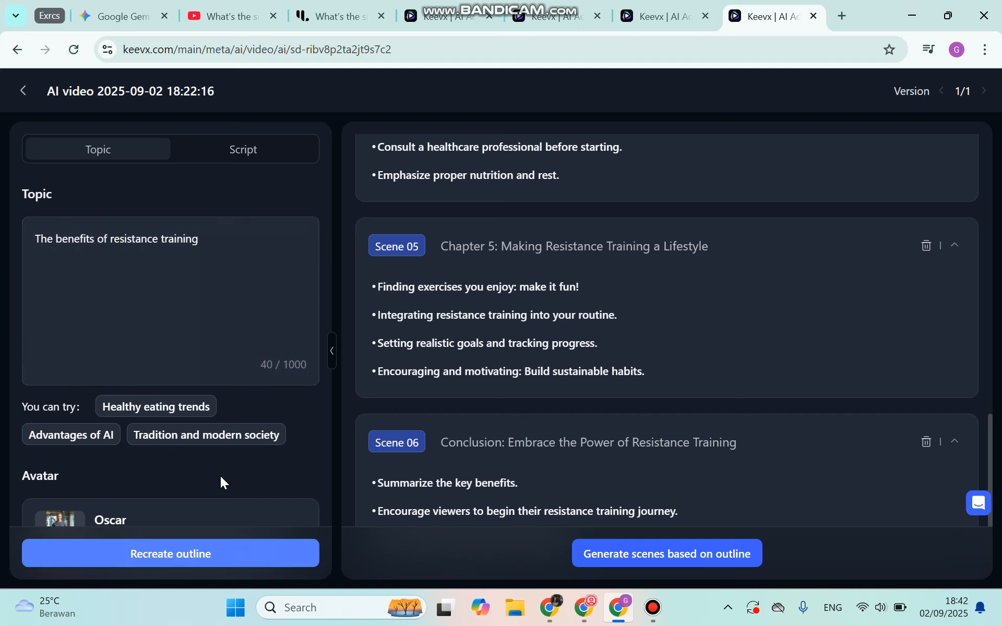
- Check the outline from the opening to Scene 06 and generate the video scenes based on it
scroll(621, 315, up, 5)
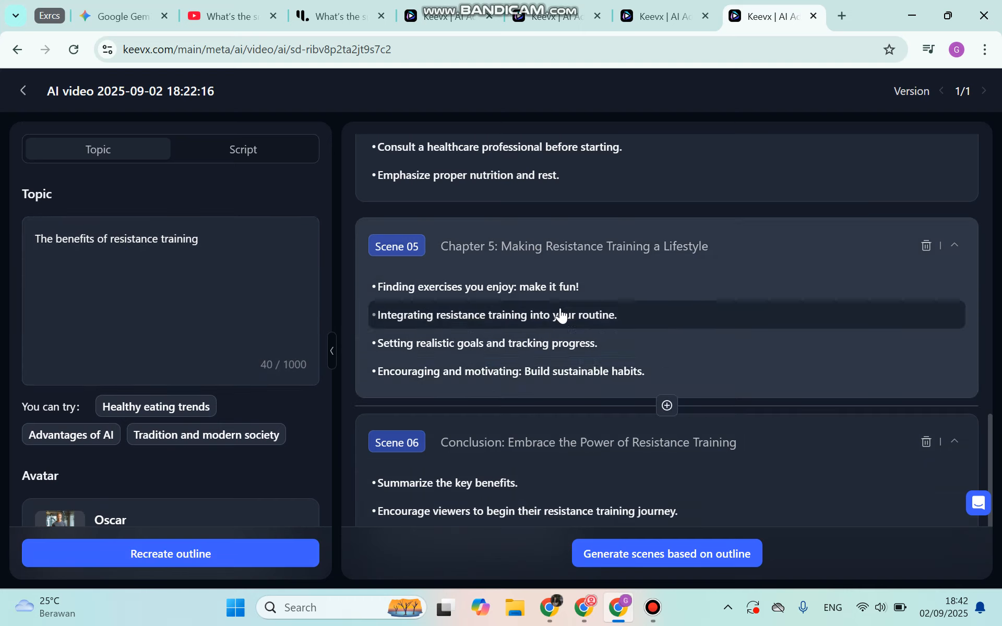
scroll(480, 276, up, 10)
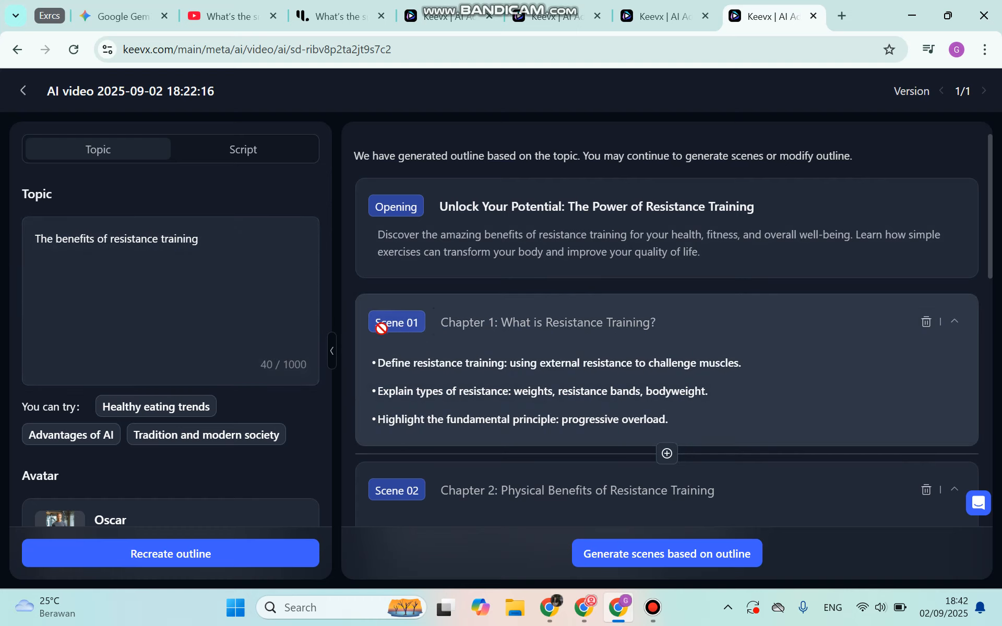
scroll(564, 415, down, 4)
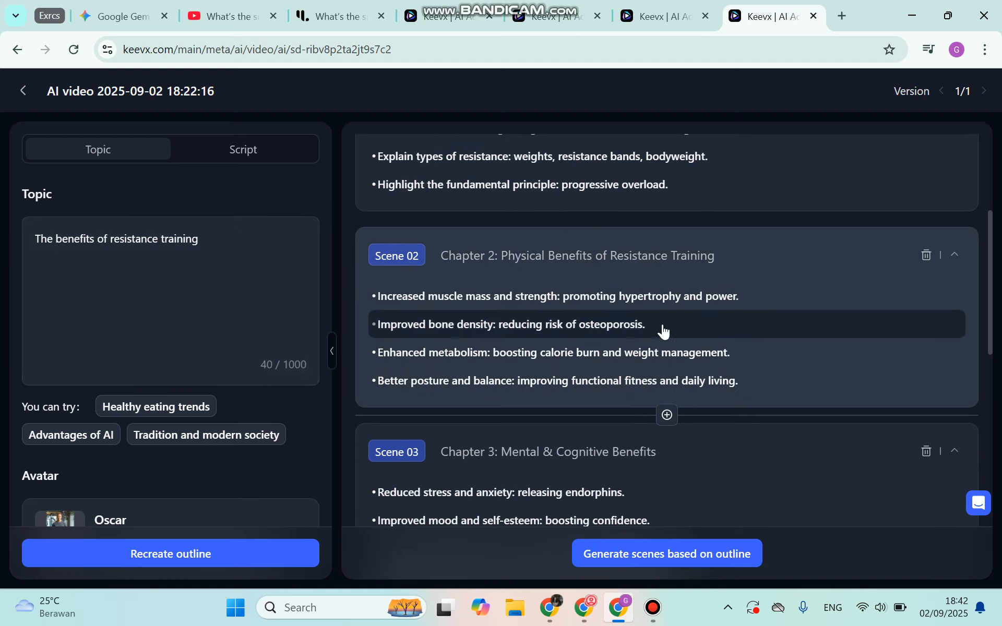
scroll(684, 386, down, 4)
scroll(682, 423, down, 4)
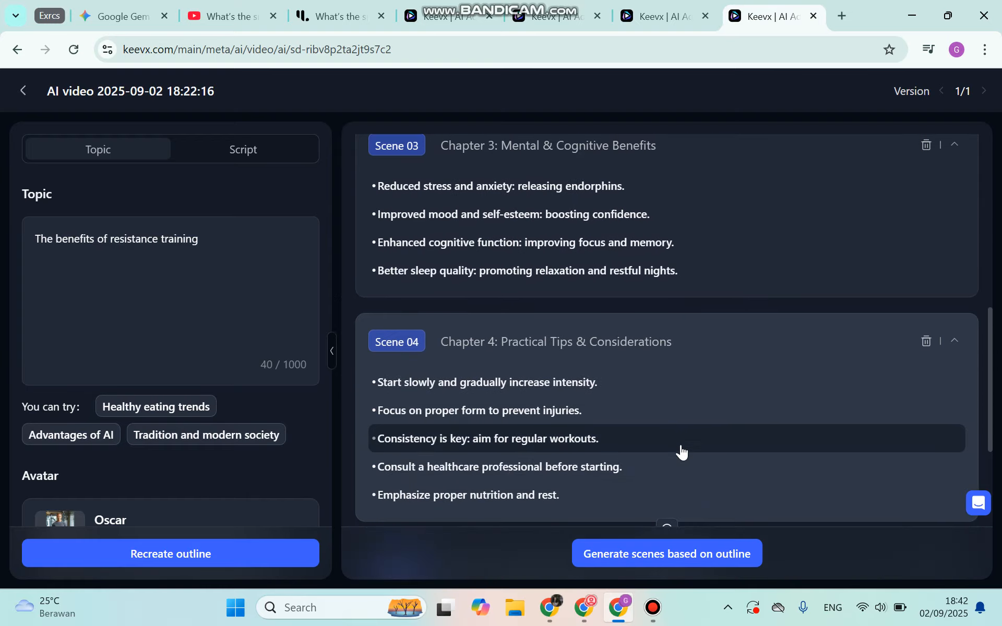
scroll(684, 457, down, 5)
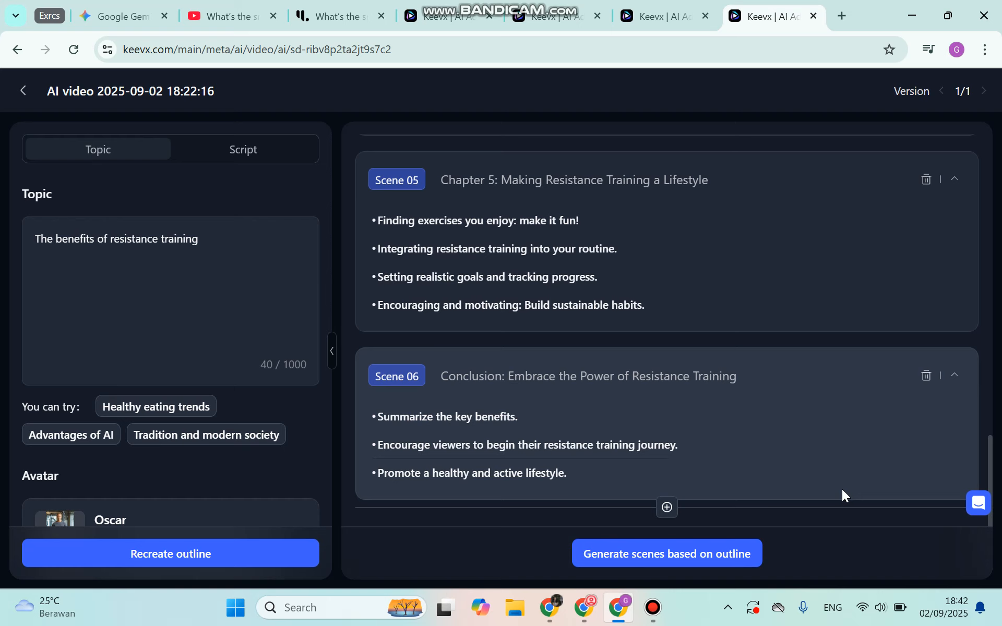
click(684, 556)
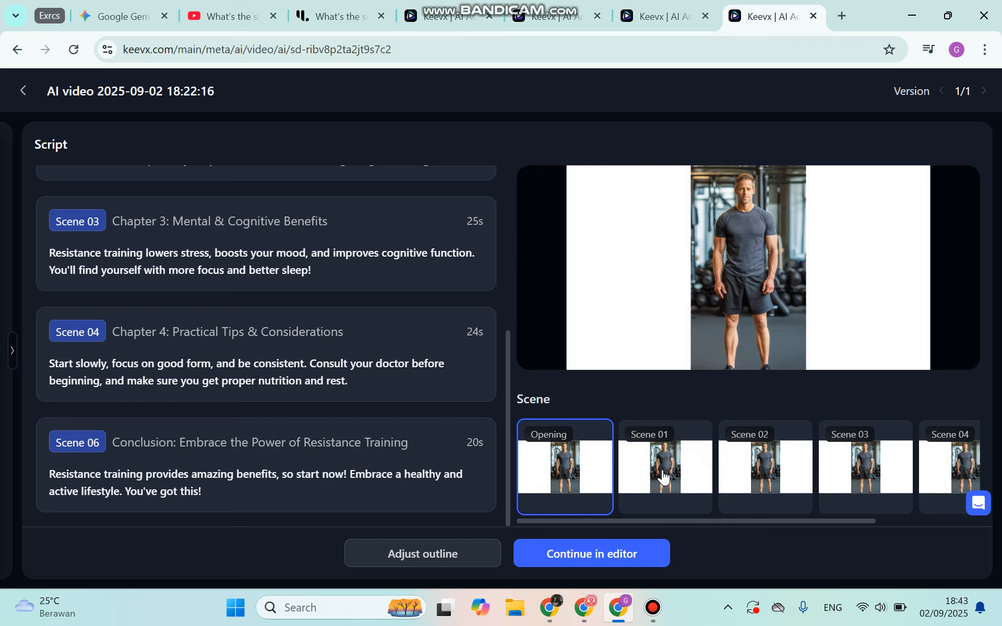
- Read through the generated scripts for the opening and the following scenes
scroll(305, 309, up, 1)
scroll(305, 310, down, 1)
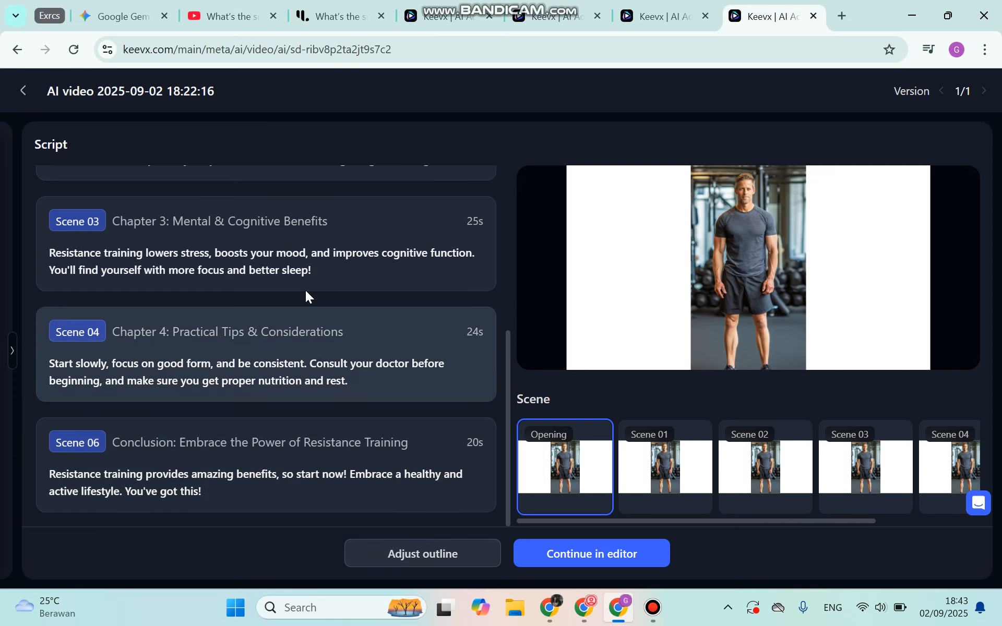
scroll(307, 293, up, 5)
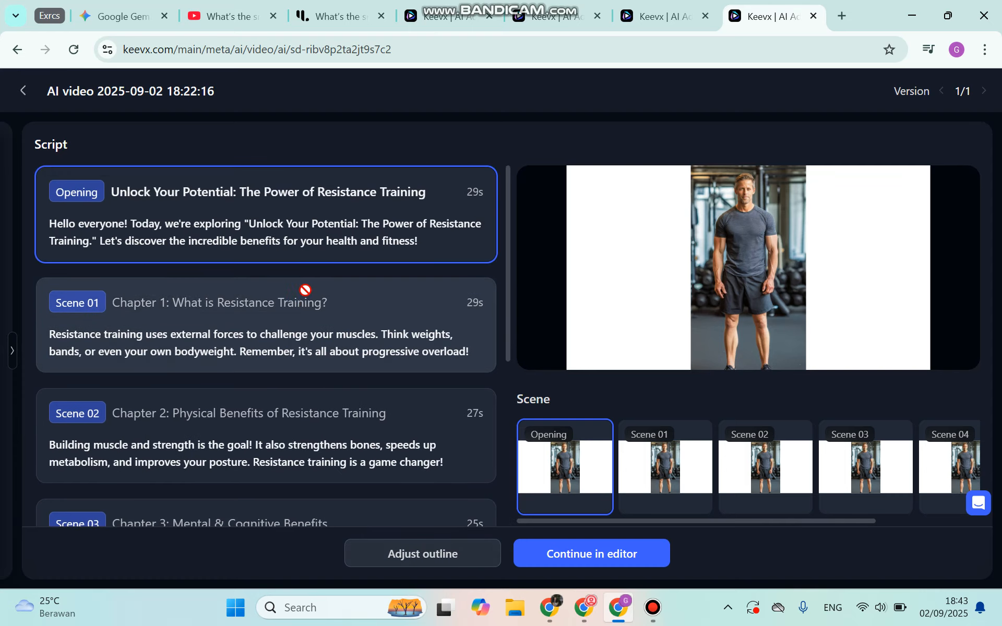
- Open the outline for adjustment, examine its chapters and close it without regenerating the video preview
click(438, 564)
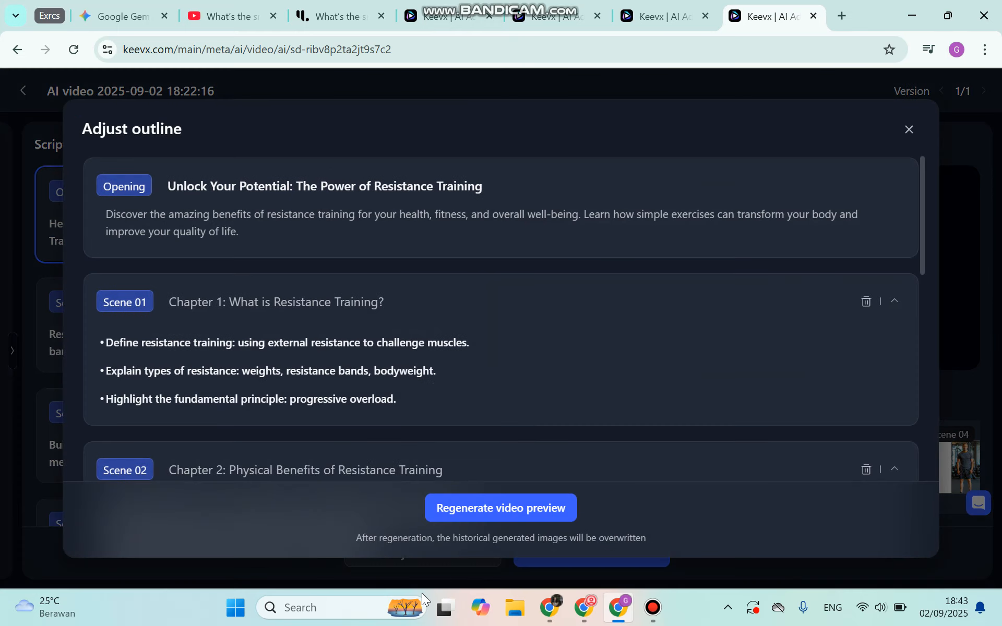
scroll(419, 347, down, 1)
scroll(419, 347, down, 5)
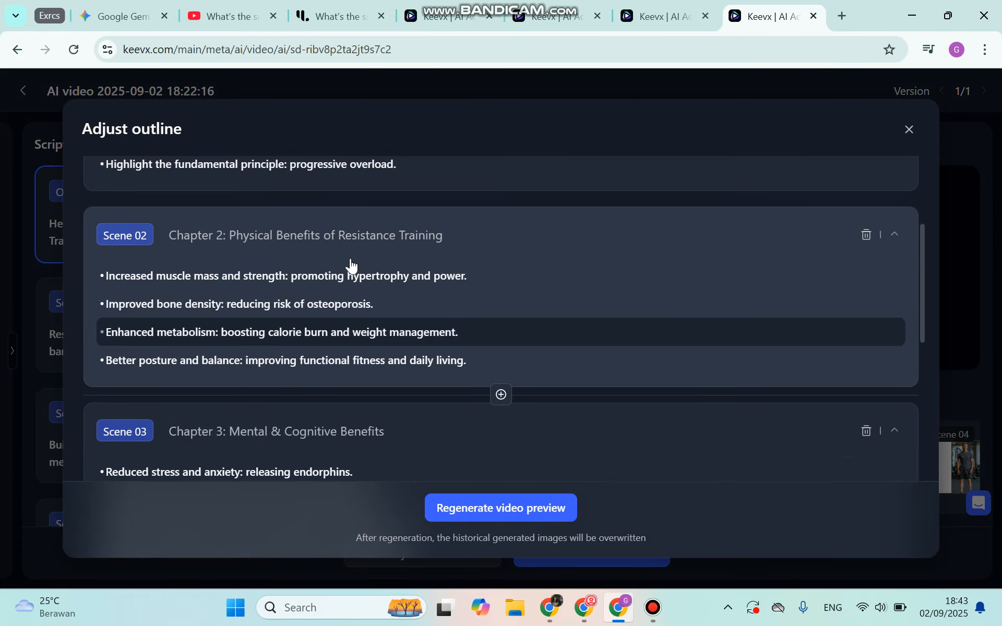
scroll(381, 288, up, 5)
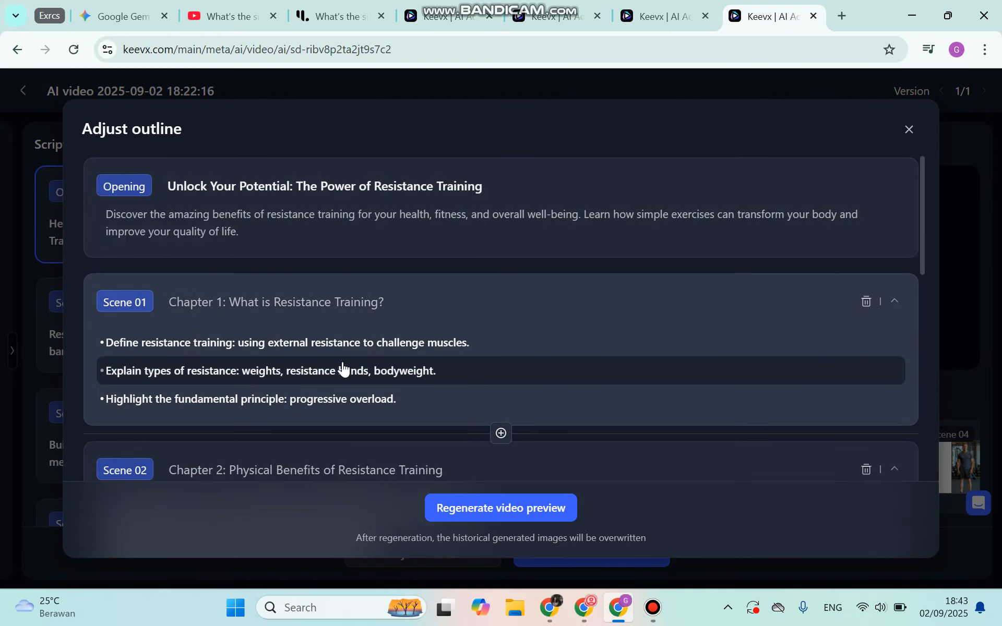
scroll(346, 381, down, 14)
scroll(345, 382, down, 5)
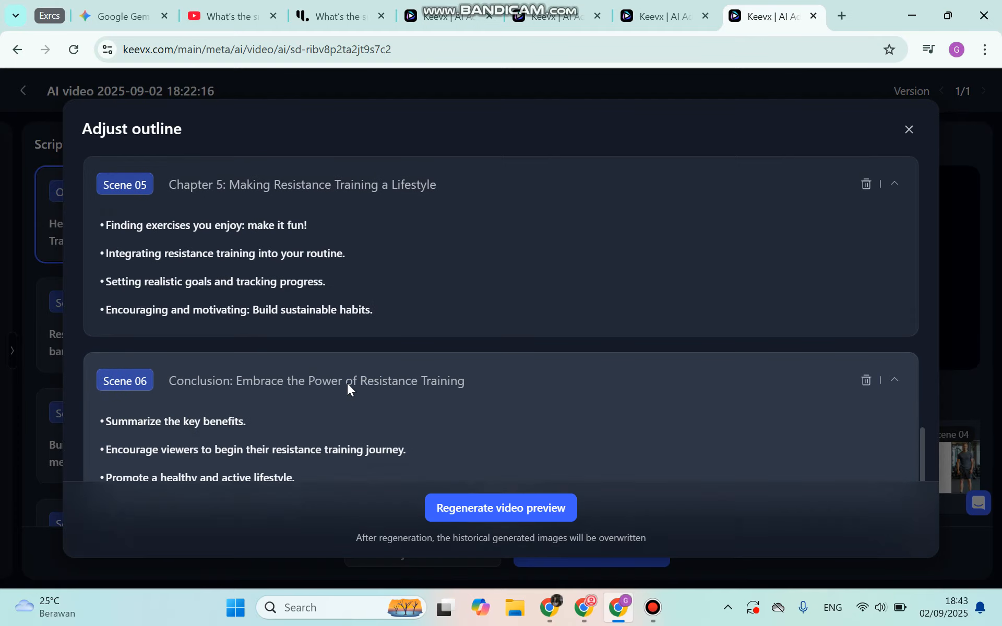
click(915, 132)
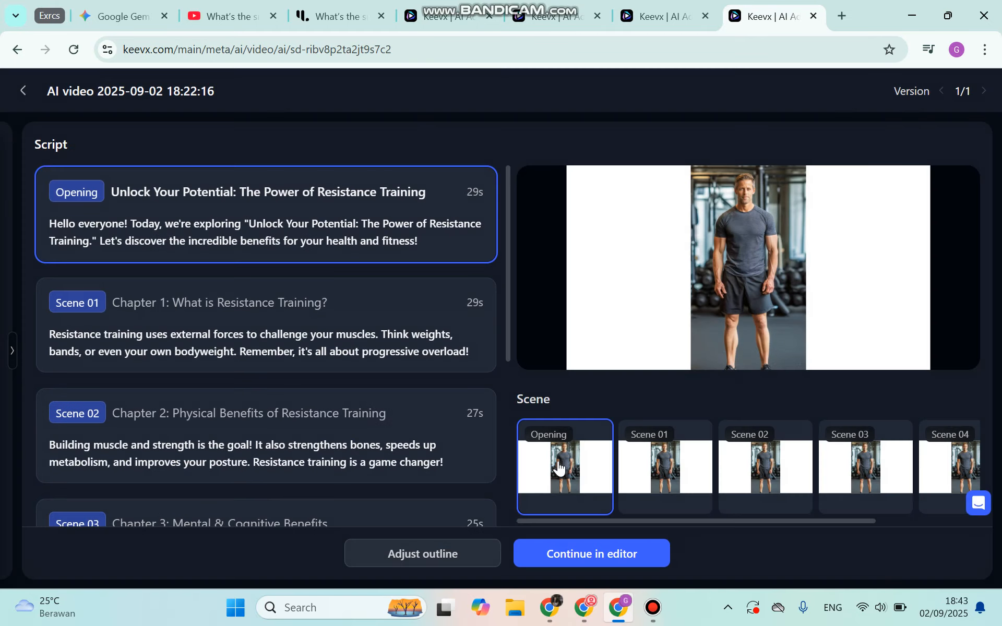
- Preview Scenes 01 to 04 and Scene 06, and continue the resistance training video in the editor
click(697, 471)
click(756, 472)
click(866, 476)
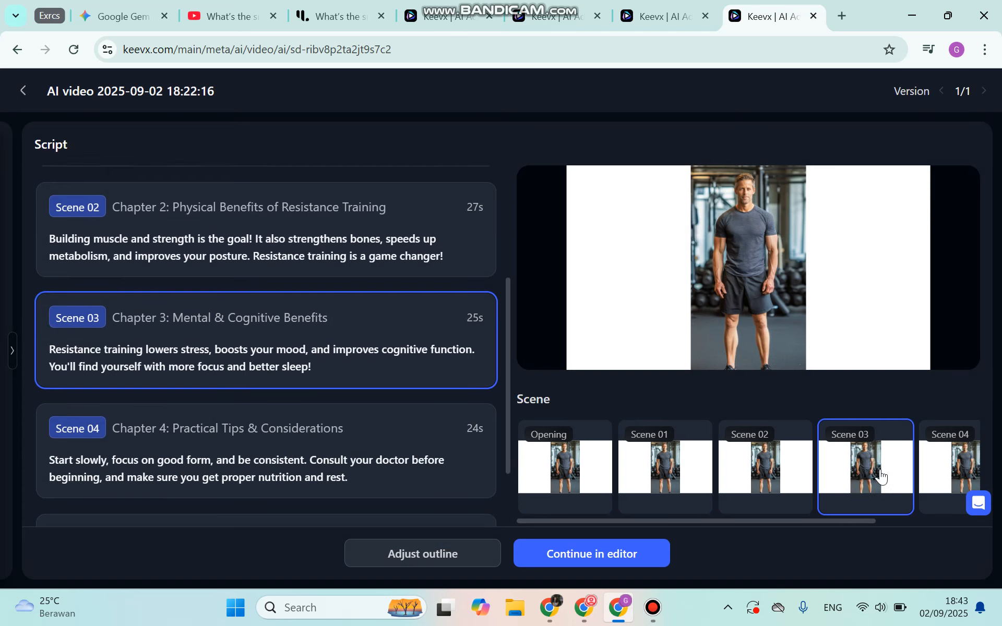
click(935, 472)
drag(734, 526, 845, 524)
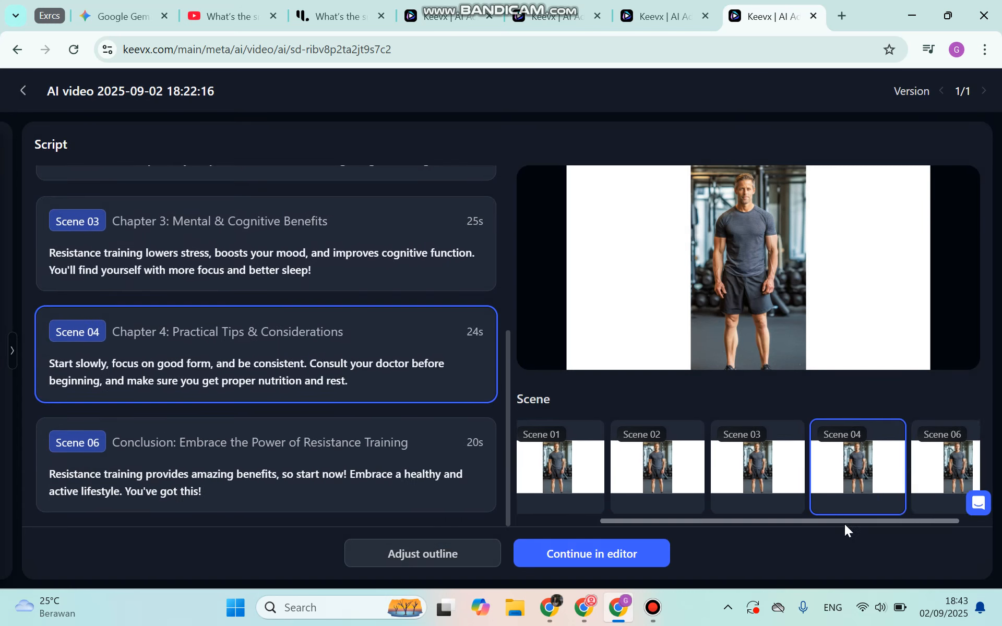
click(896, 481)
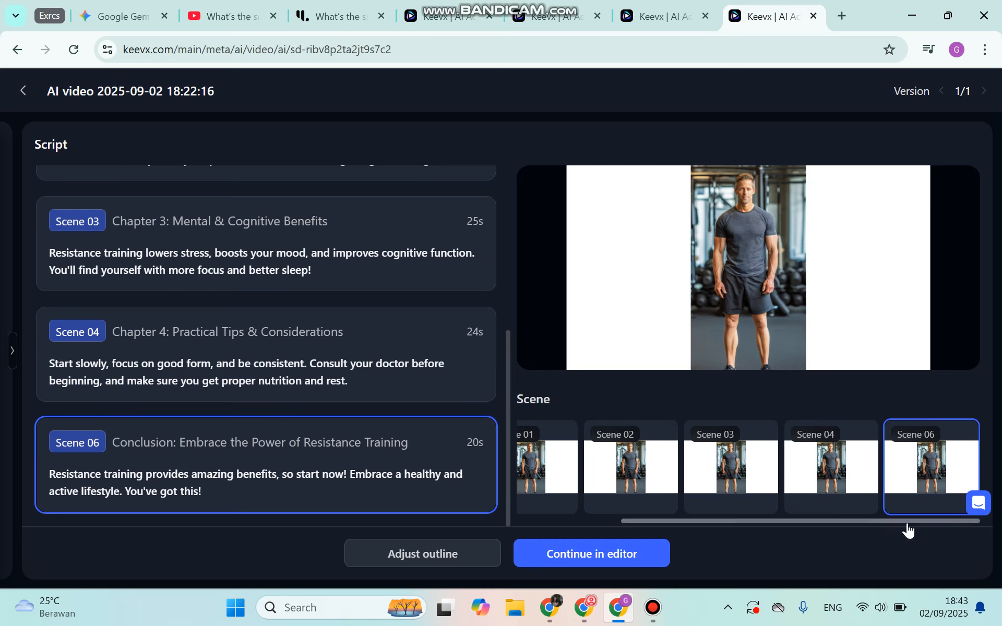
click(583, 558)
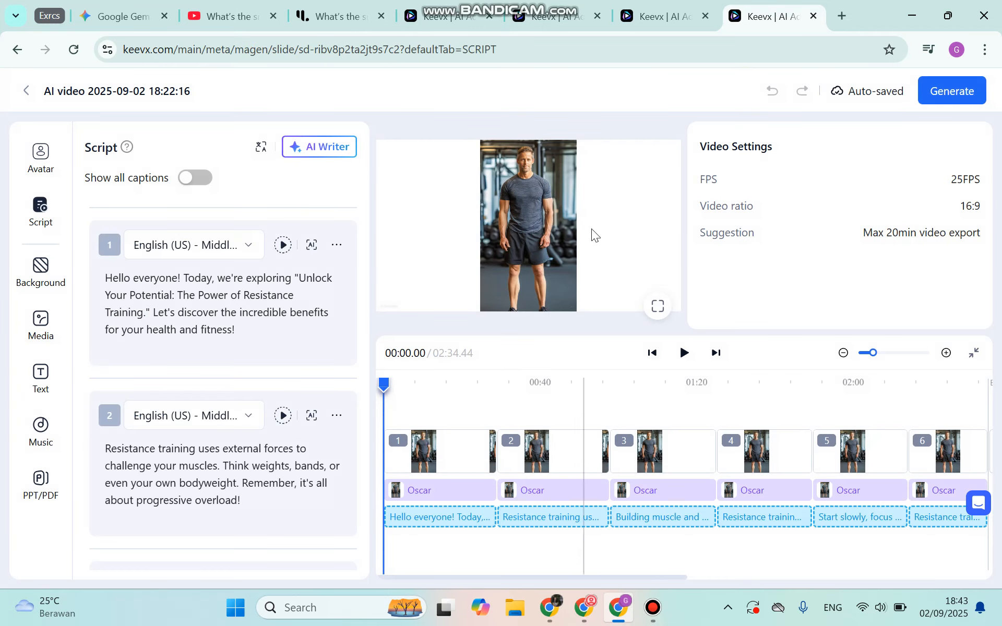
- Check the sunscreen ad project for comparison and play the opening seconds of the resistance training video in the editor
click(553, 17)
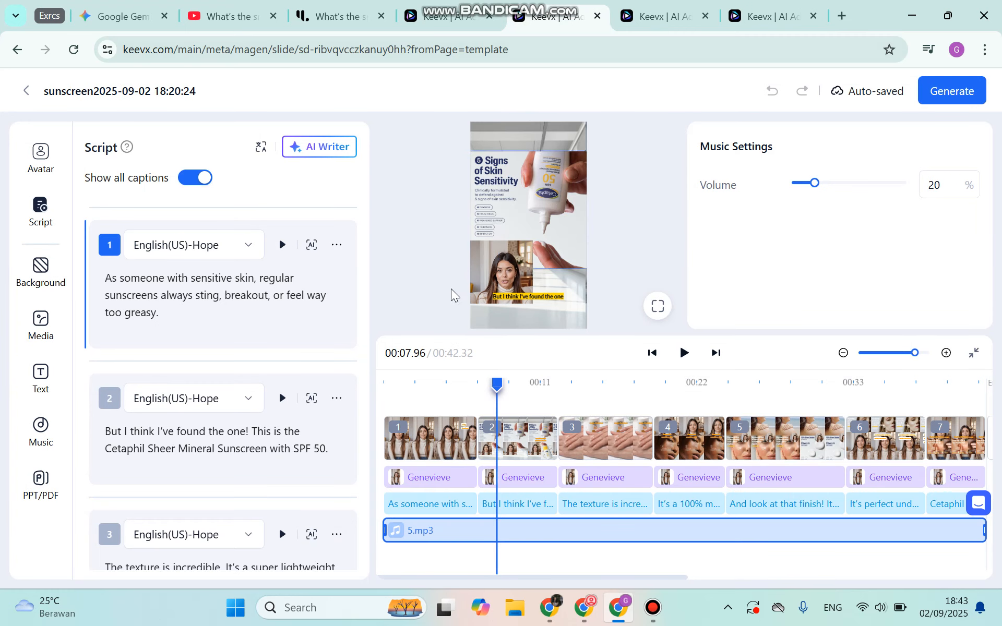
click(781, 7)
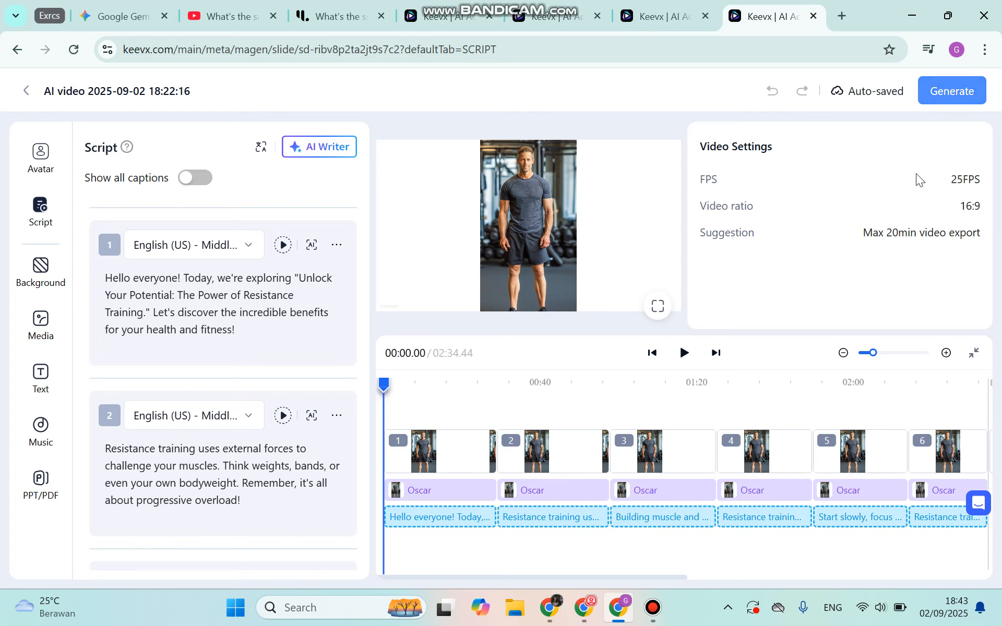
click(685, 353)
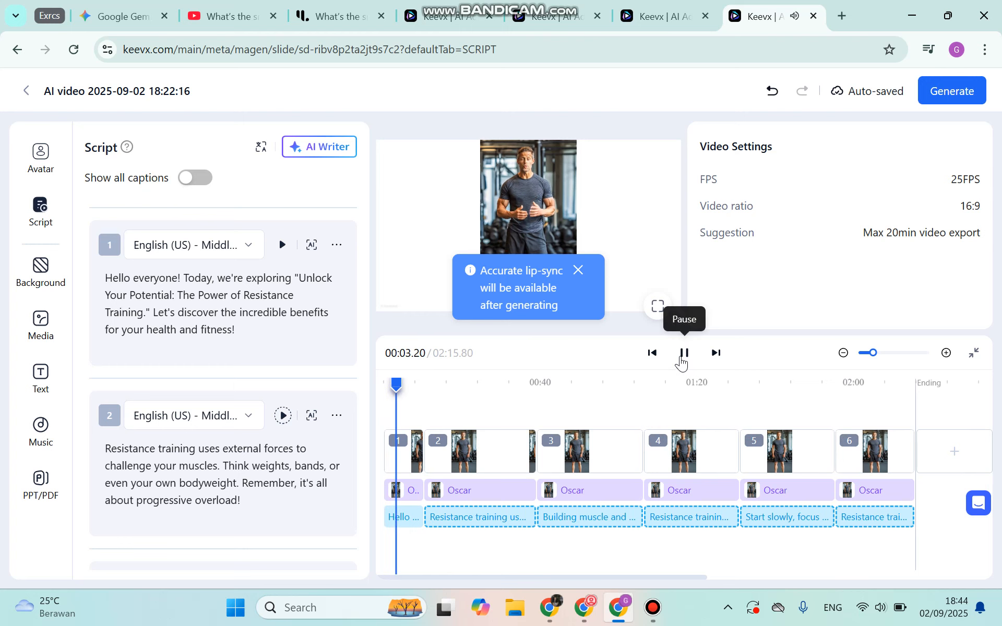
click(684, 353)
click(684, 354)
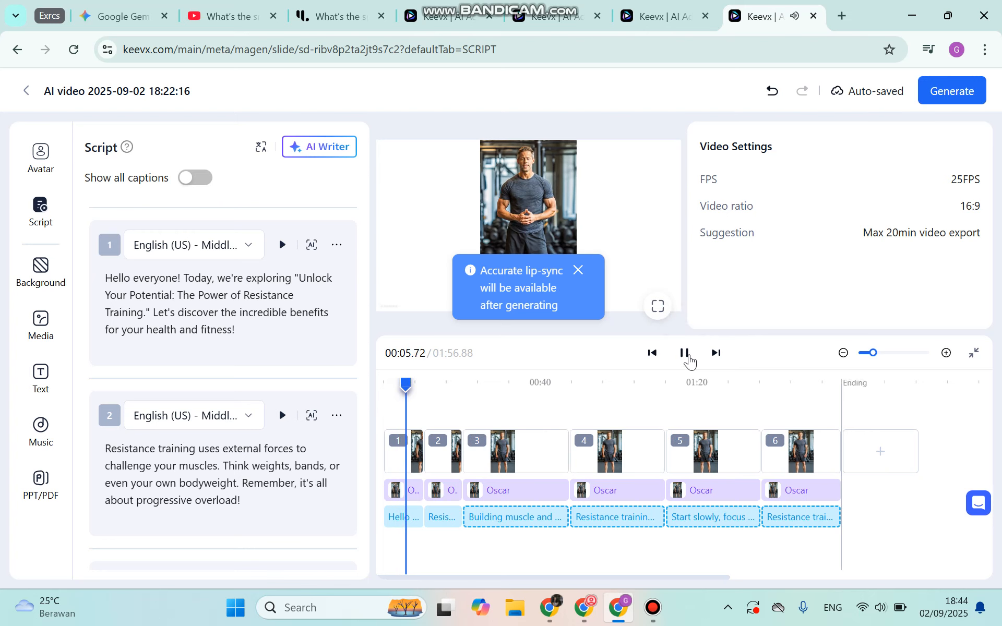
click(685, 354)
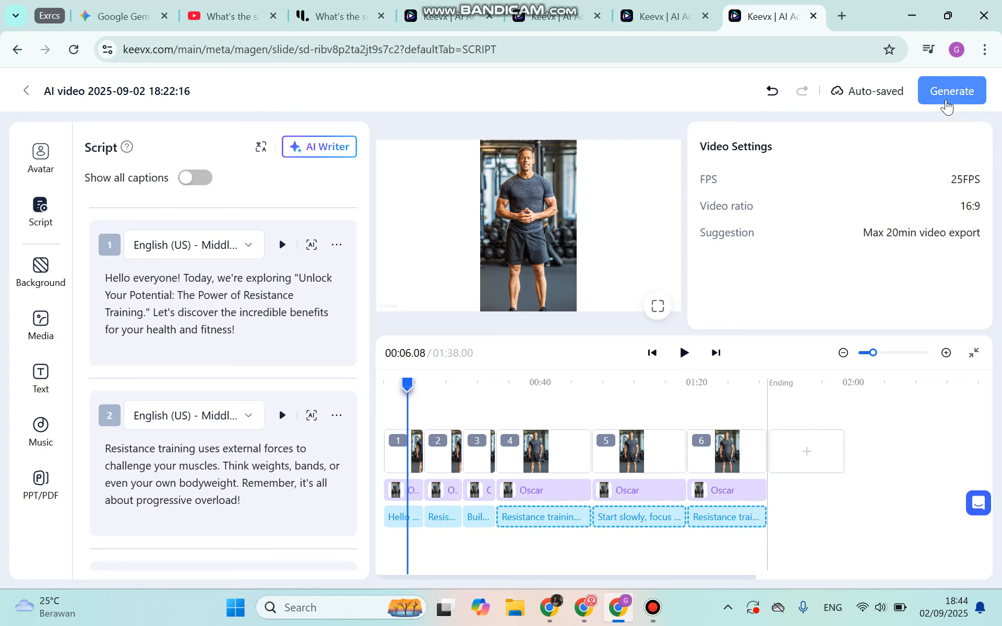
- Start generating the resistance training video and enter "The benefits of resistance training" as its name
click(950, 102)
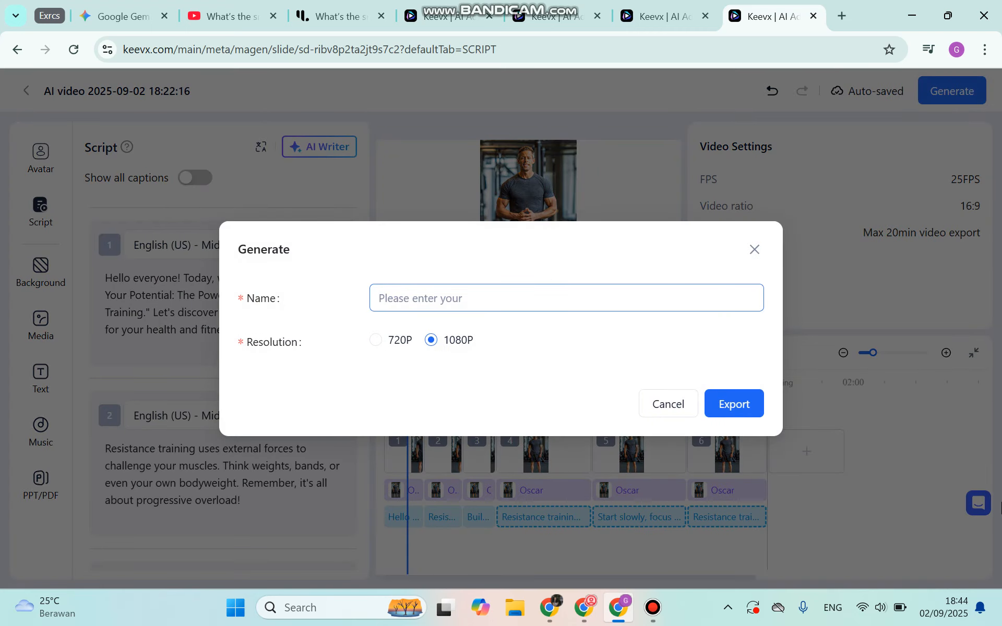
key(Caps_Lock)
text(The bene)
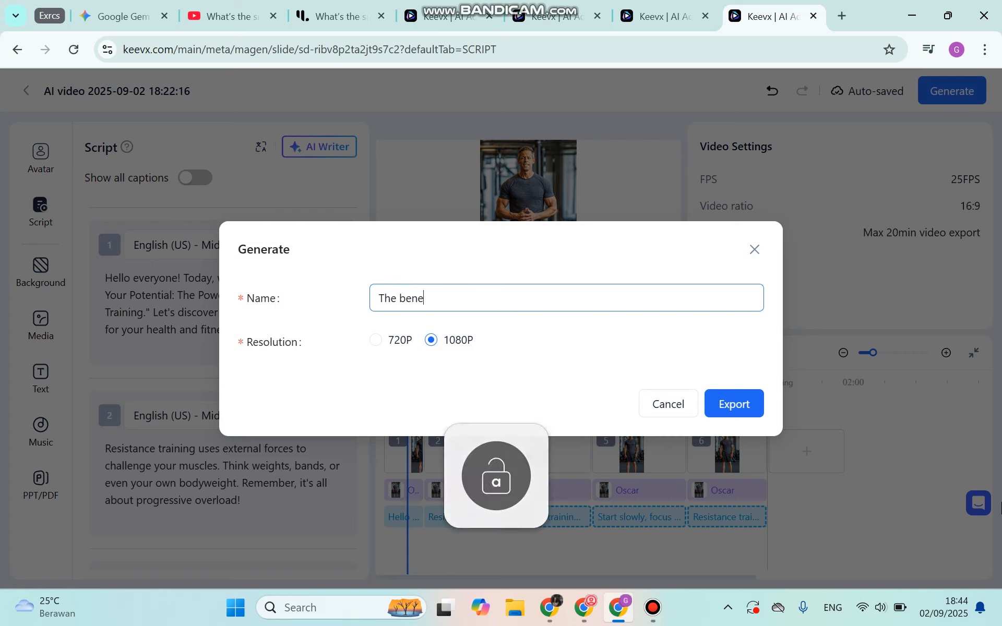
text(fits of resistan)
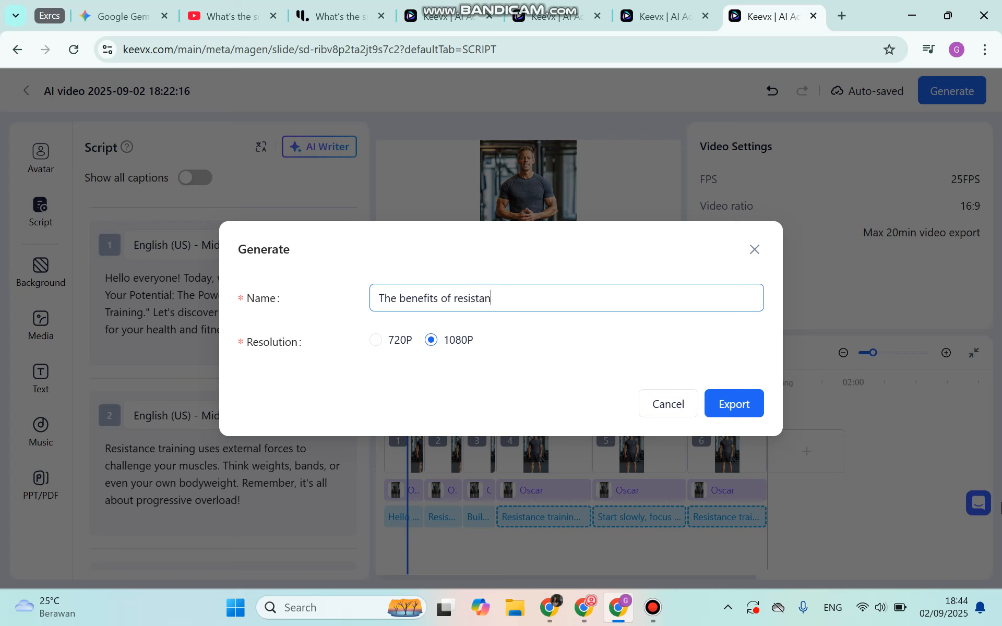
text(aining)
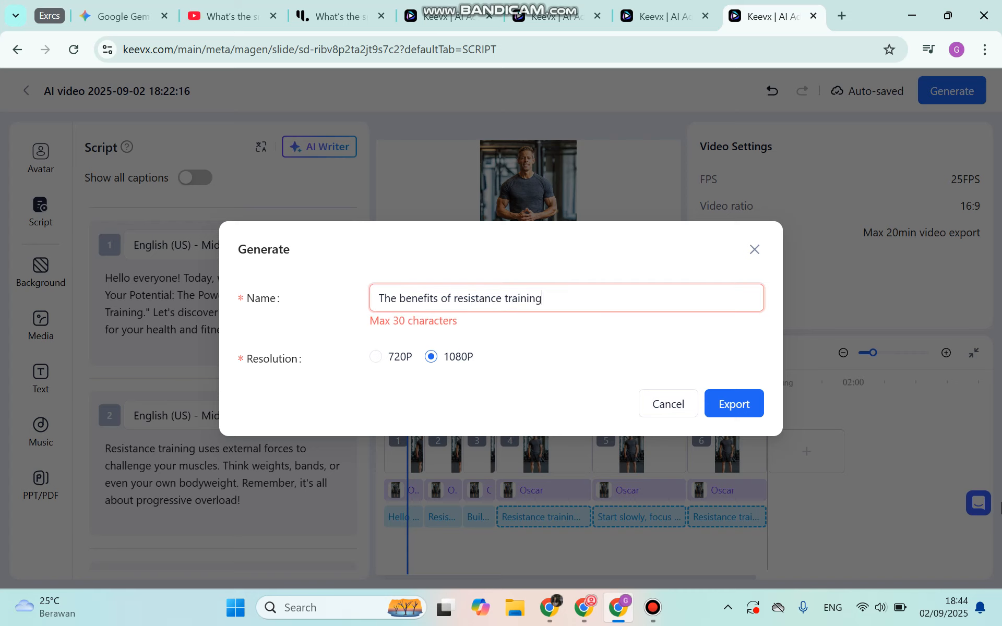
- Shorten the video name to "benefits of resistance train" to fit the 30-character limit
key(BackSpace)
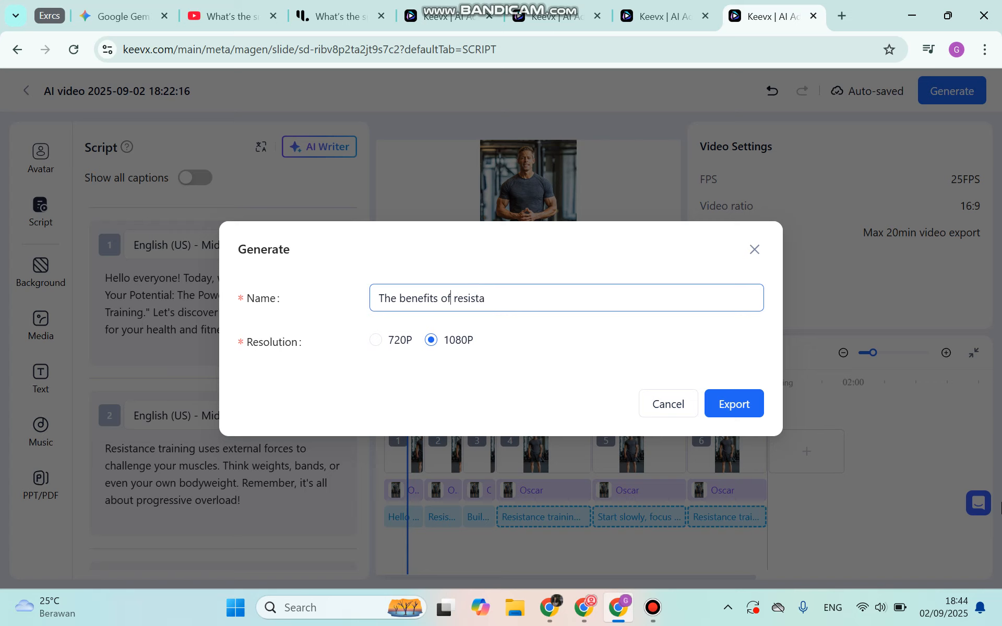
key(BackSpace)
key(BackSpace)
key(BackSpace)
key(BackSpace)
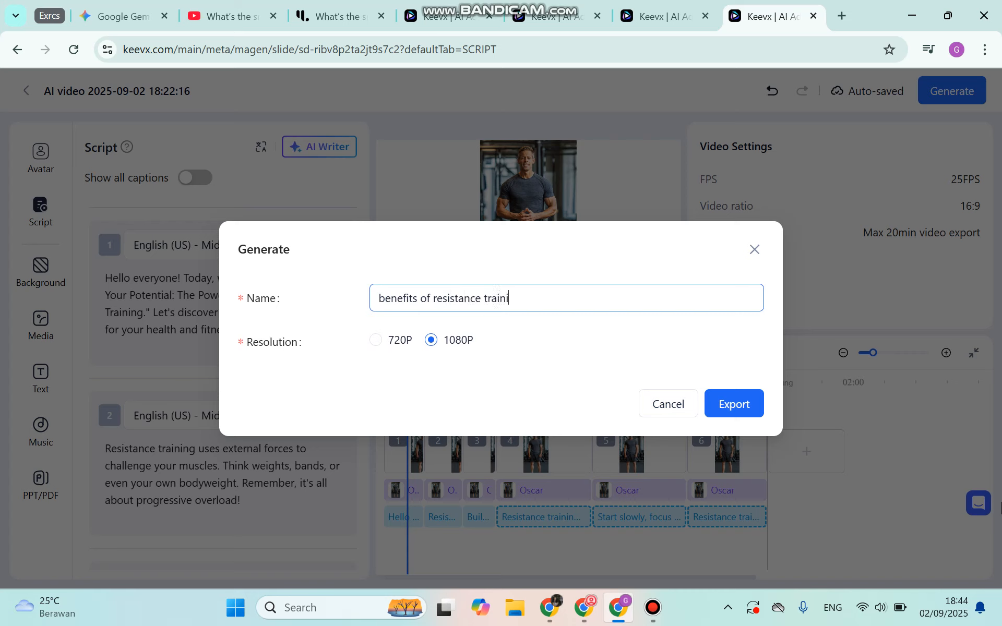
text(ng)
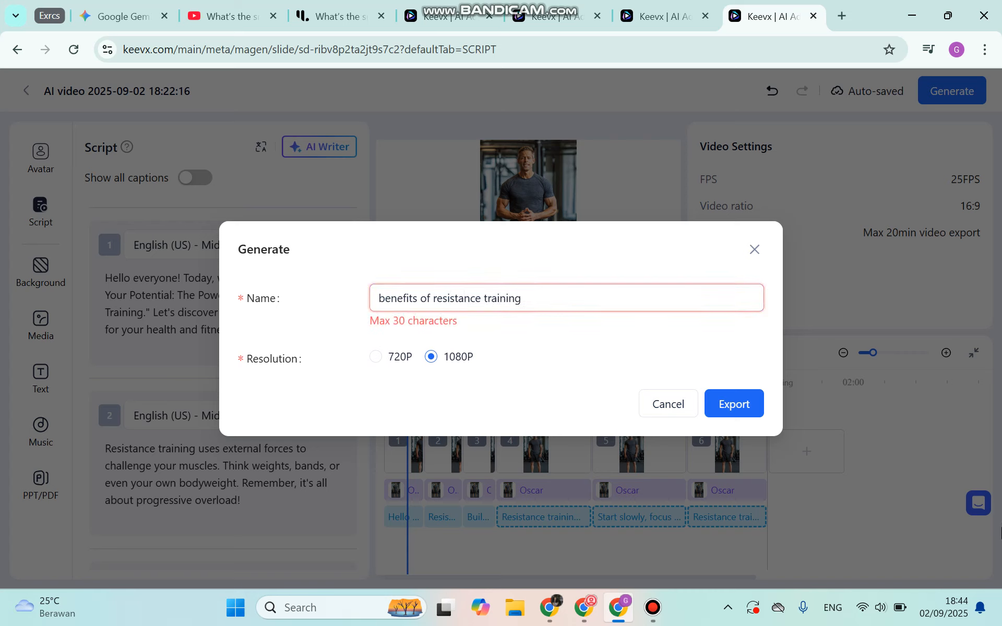
key(BackSpace)
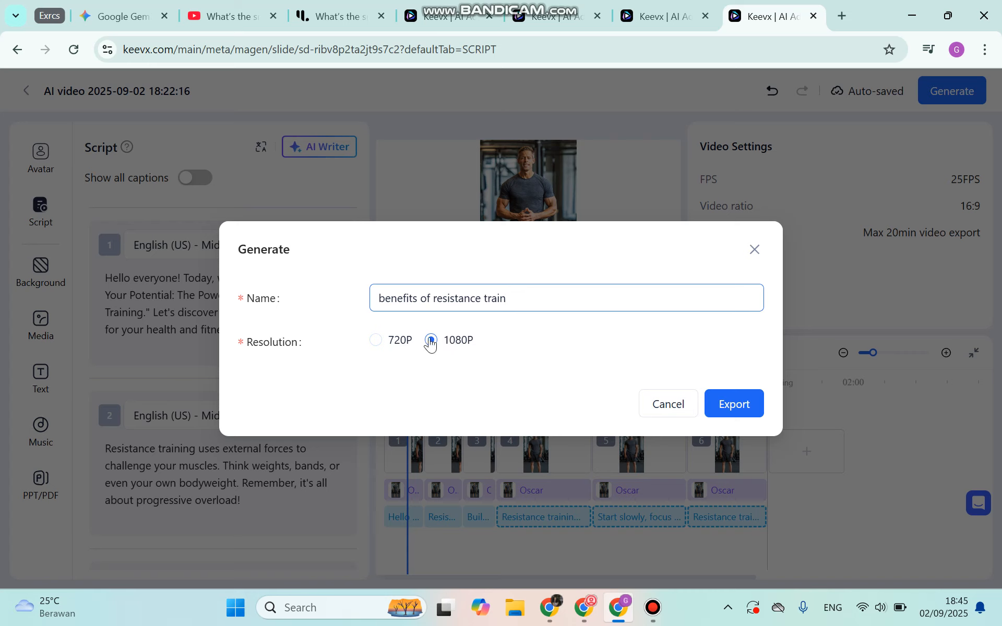
- Export the resistance training video at 1080P and approve the use of video duration credits
click(748, 405)
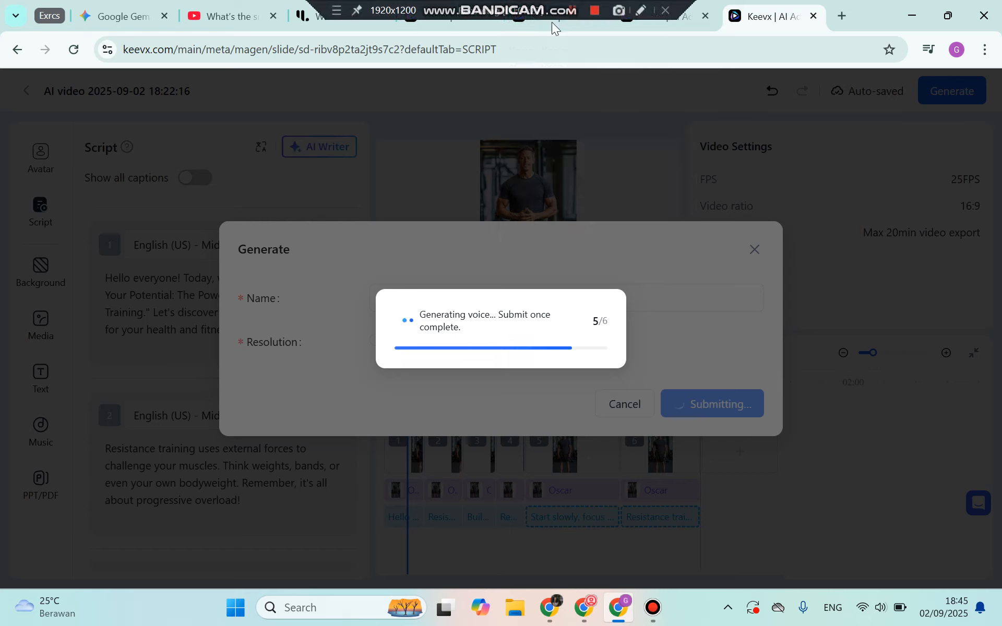
mouse_move(562, 4)
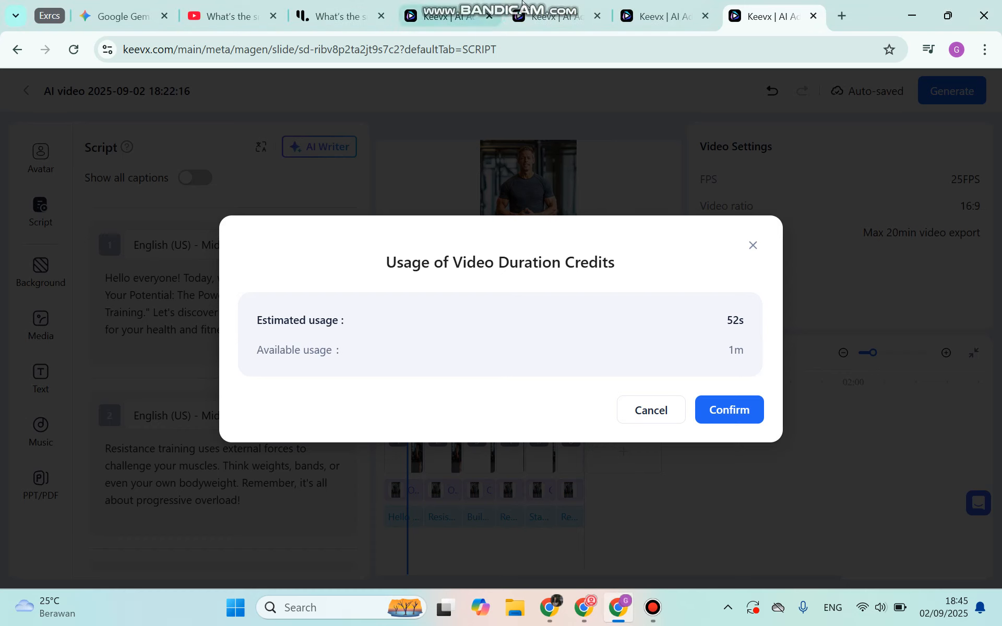
mouse_move(501, 3)
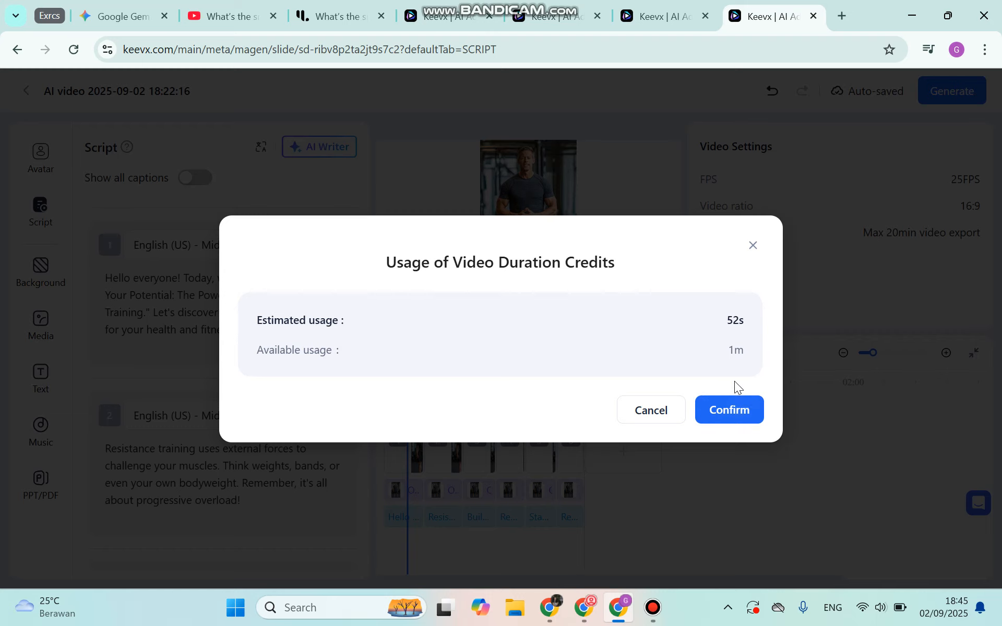
click(740, 407)
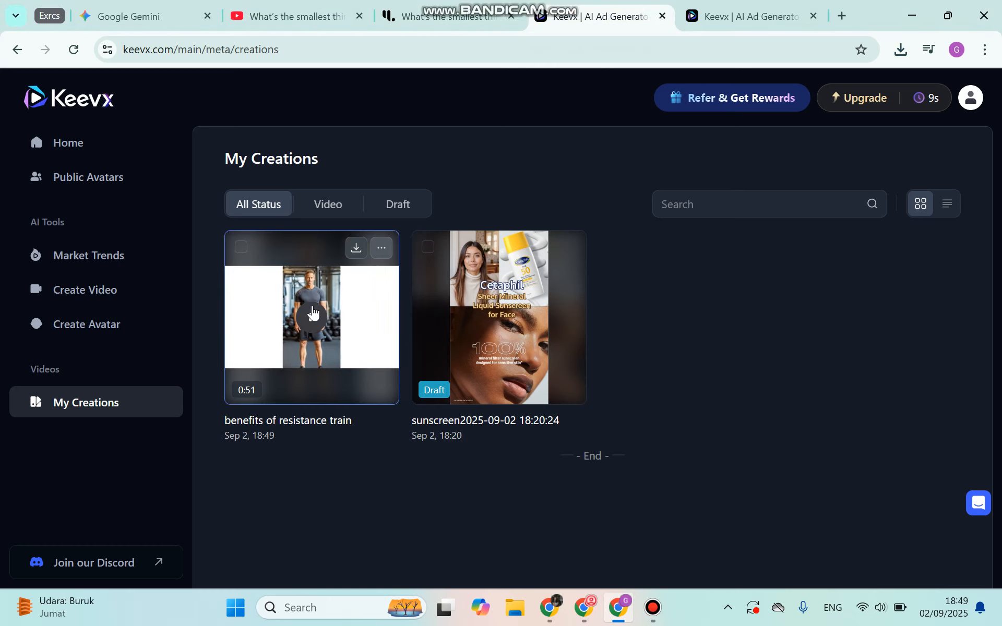
- Open the finished "benefits of resistance train" video from the creations and play its first 16 seconds with pauses
click(314, 315)
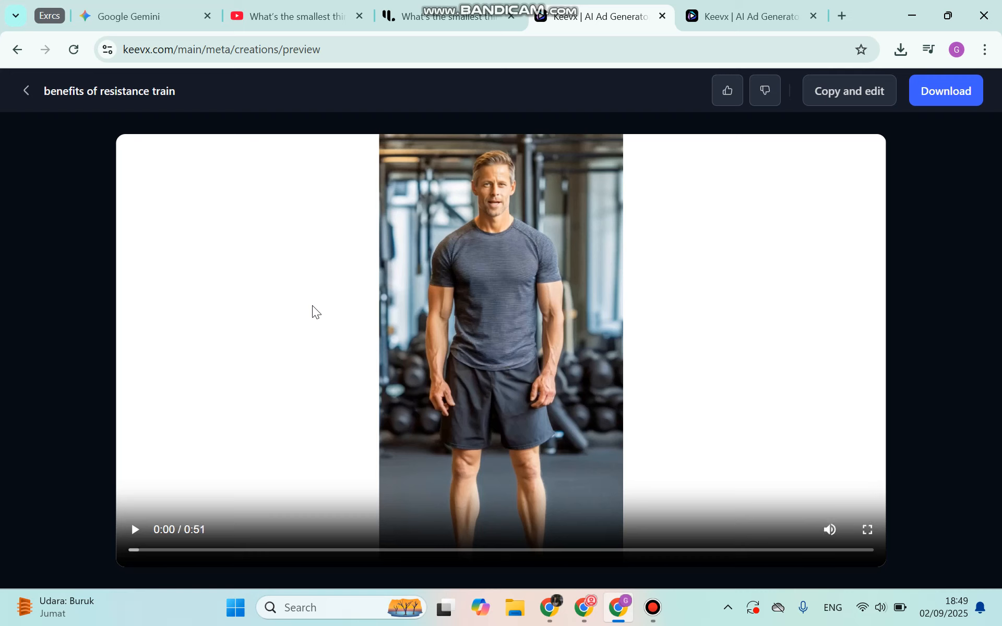
click(135, 529)
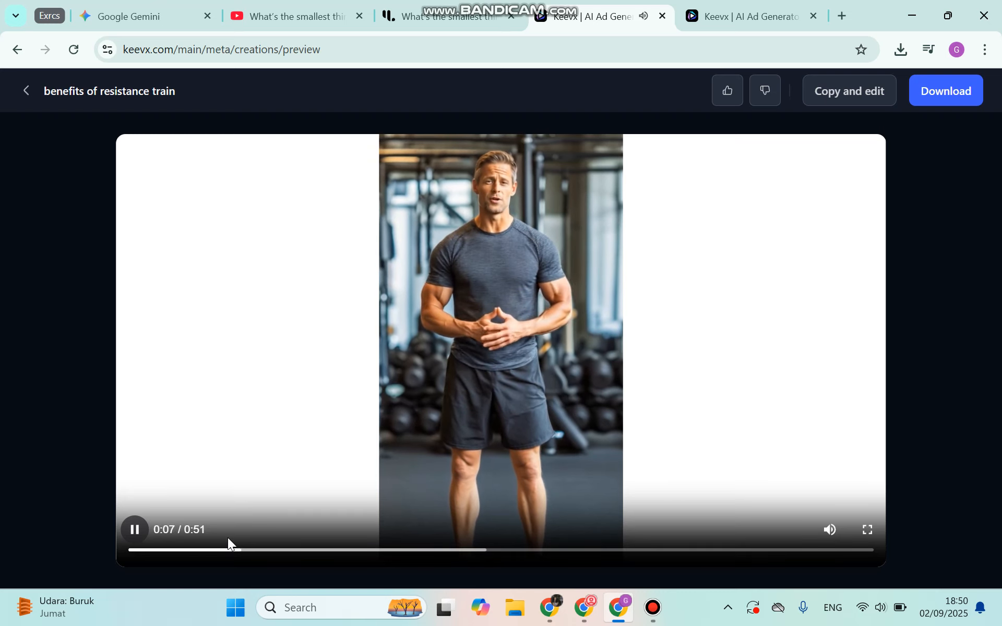
click(128, 529)
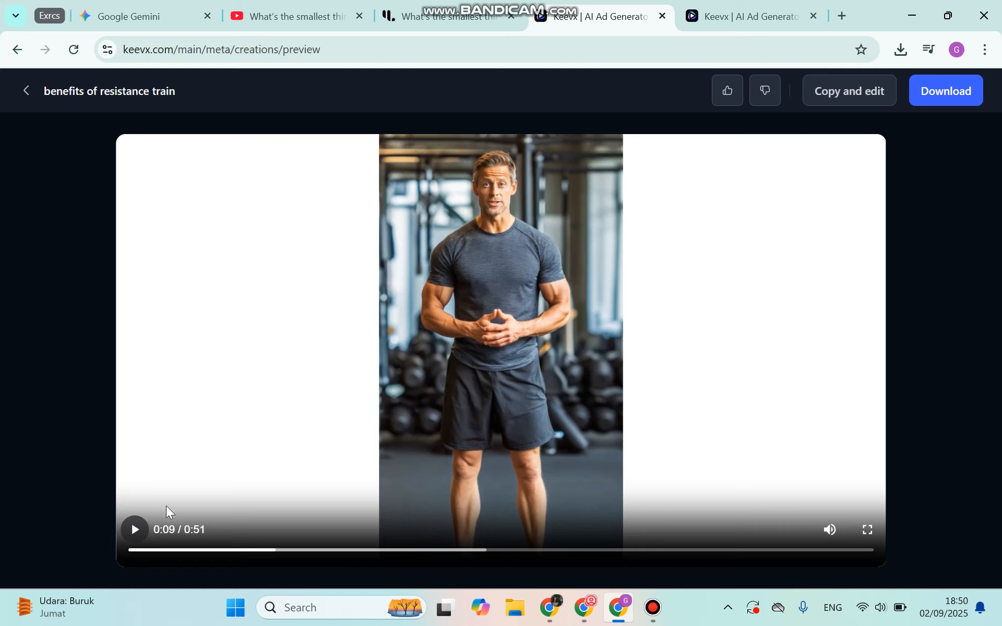
click(138, 535)
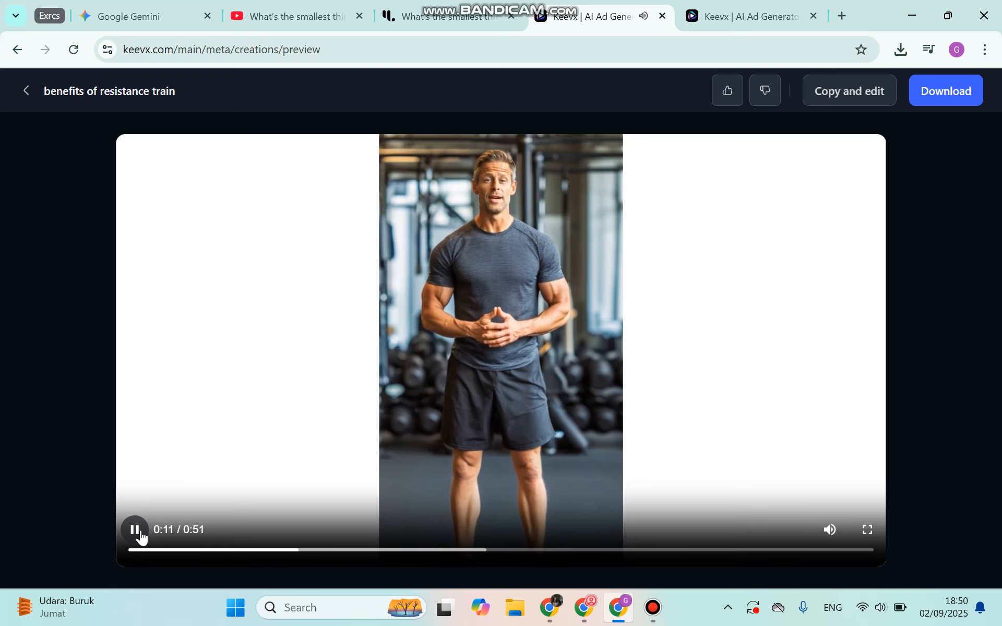
click(137, 534)
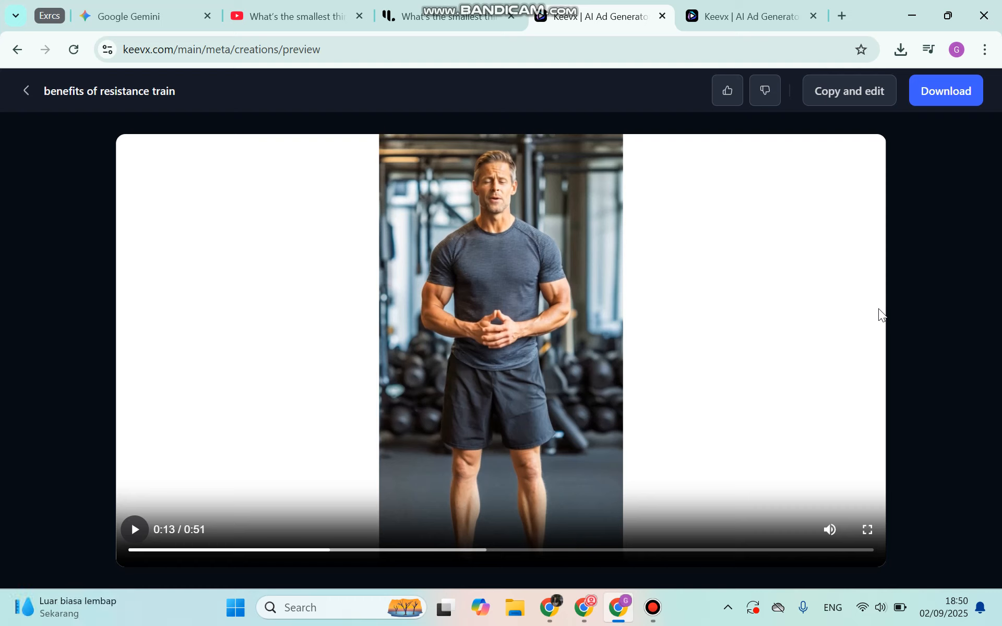
click(136, 537)
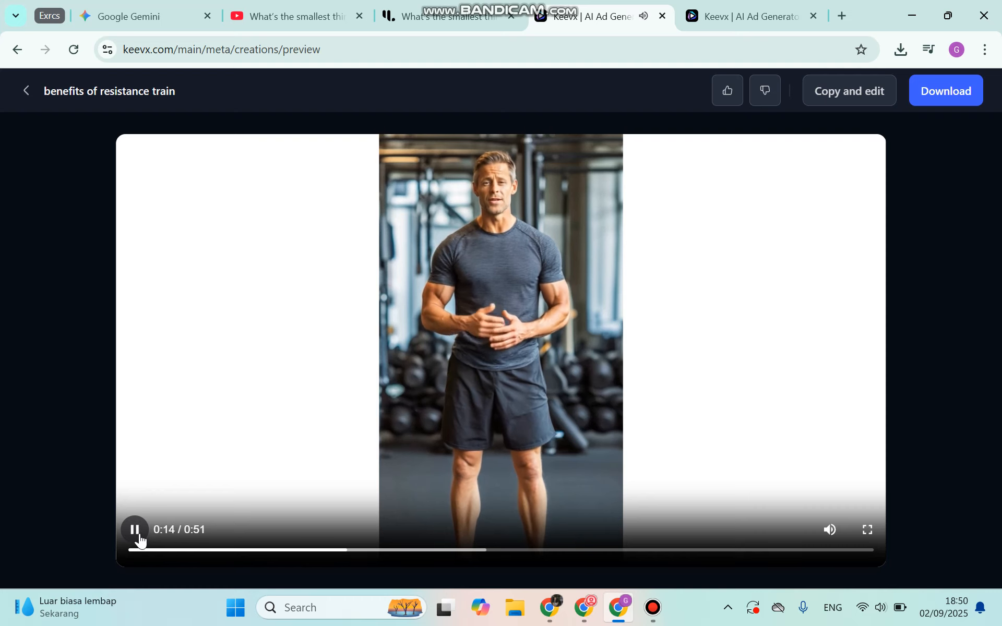
click(136, 538)
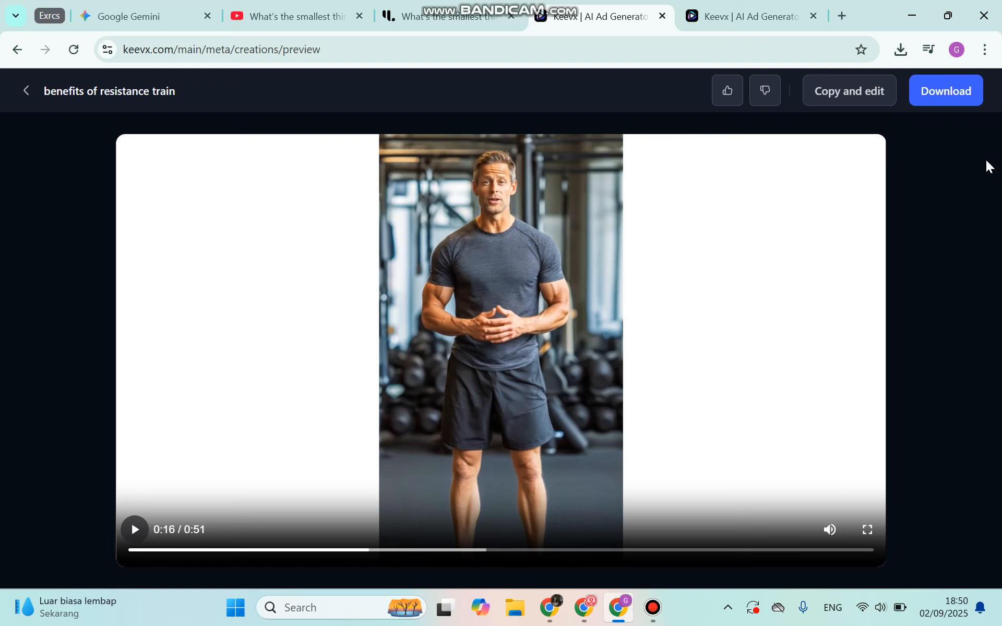
- Download the finished resistance training video and check the browser's download progress
click(955, 105)
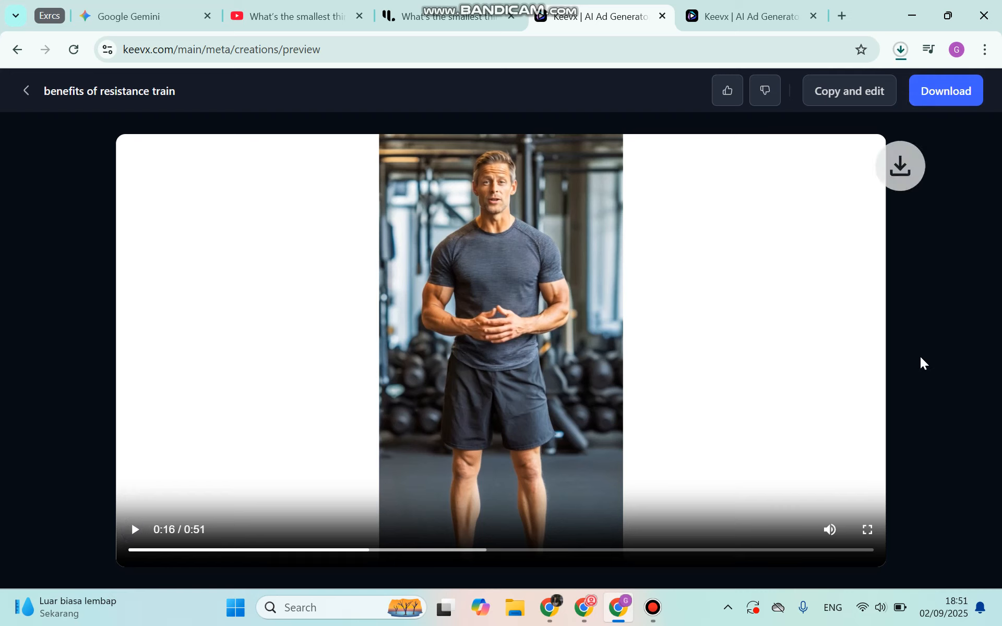
click(901, 49)
click(972, 291)
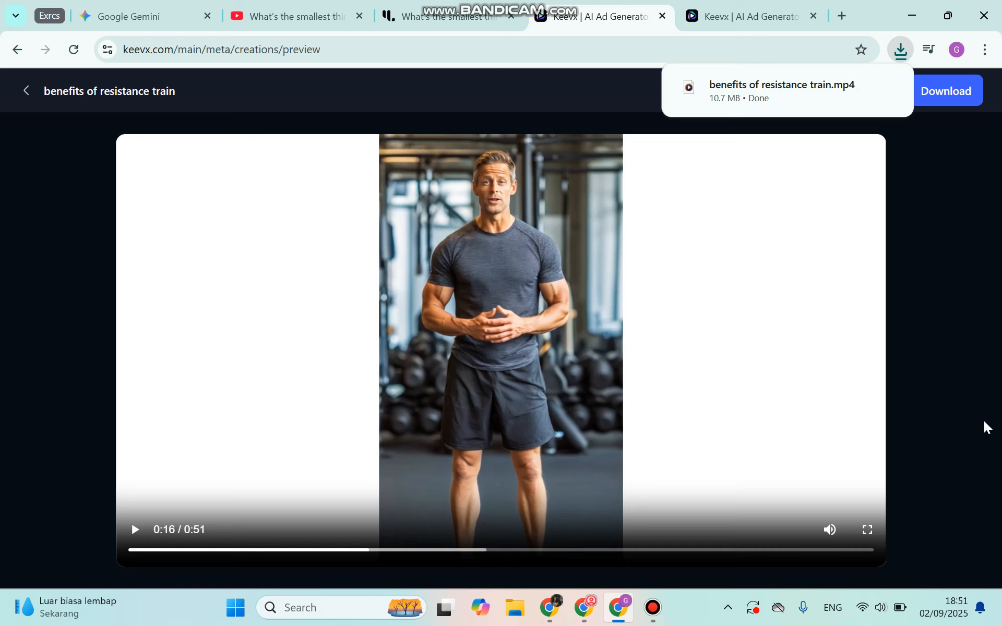
click(652, 607)
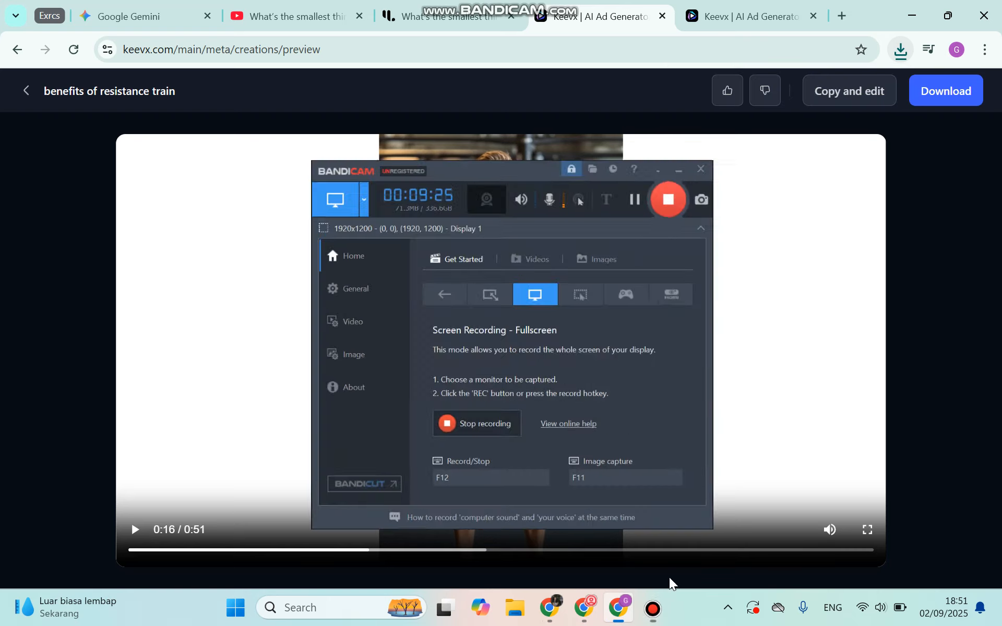